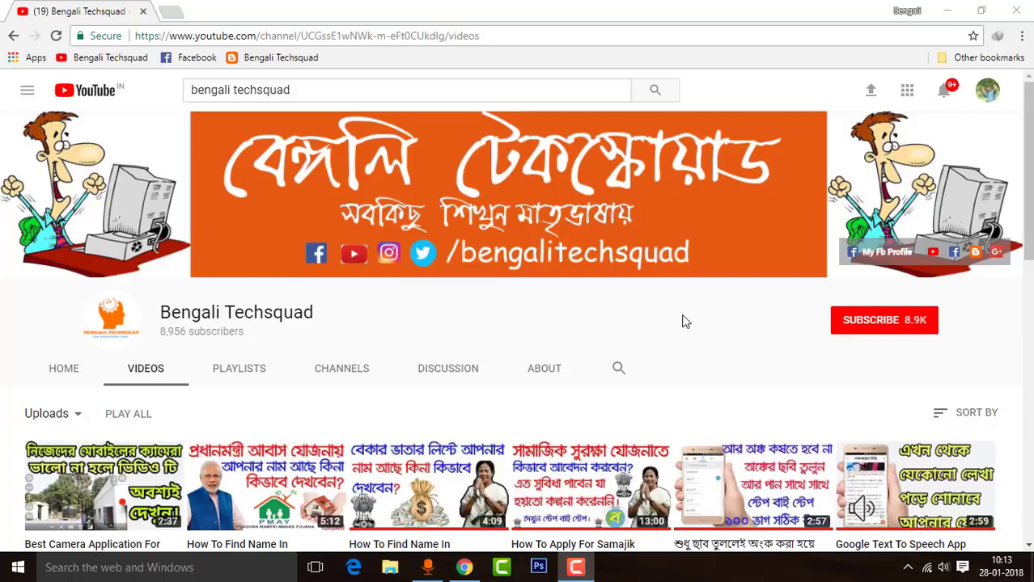
left_click_drag(797, 282, 978, 358)
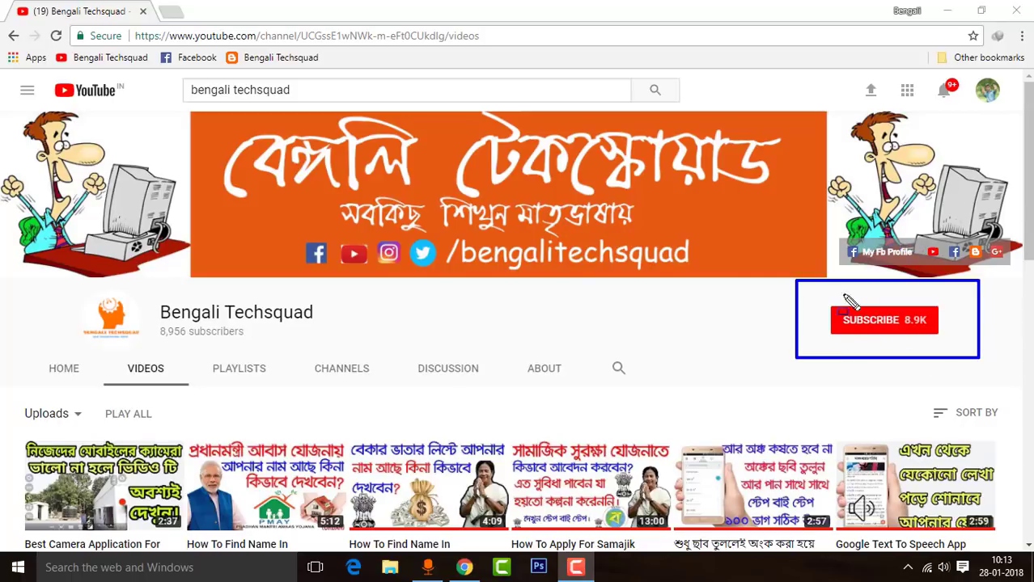
left_click_drag(819, 294, 956, 353)
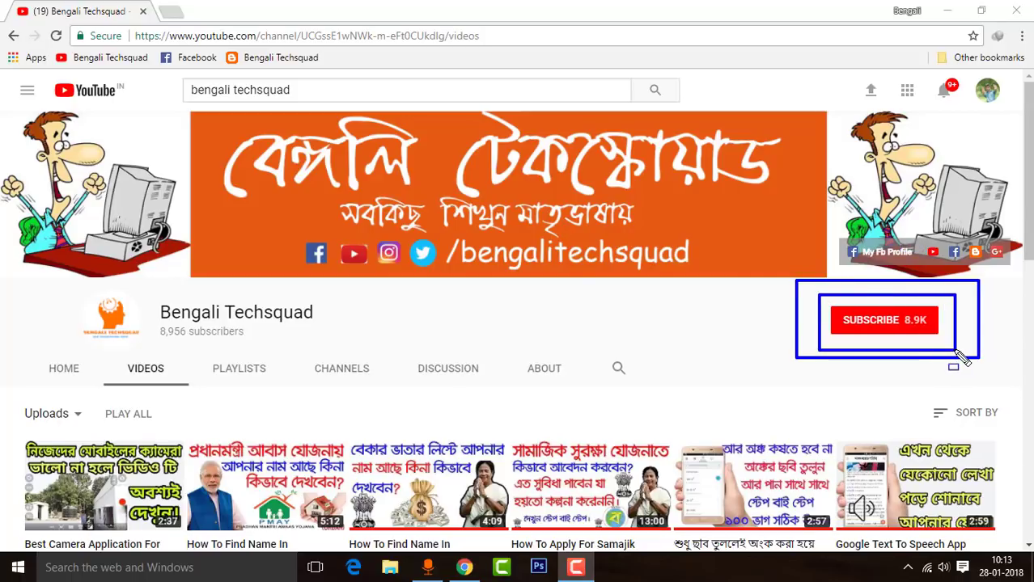
key("Escape")
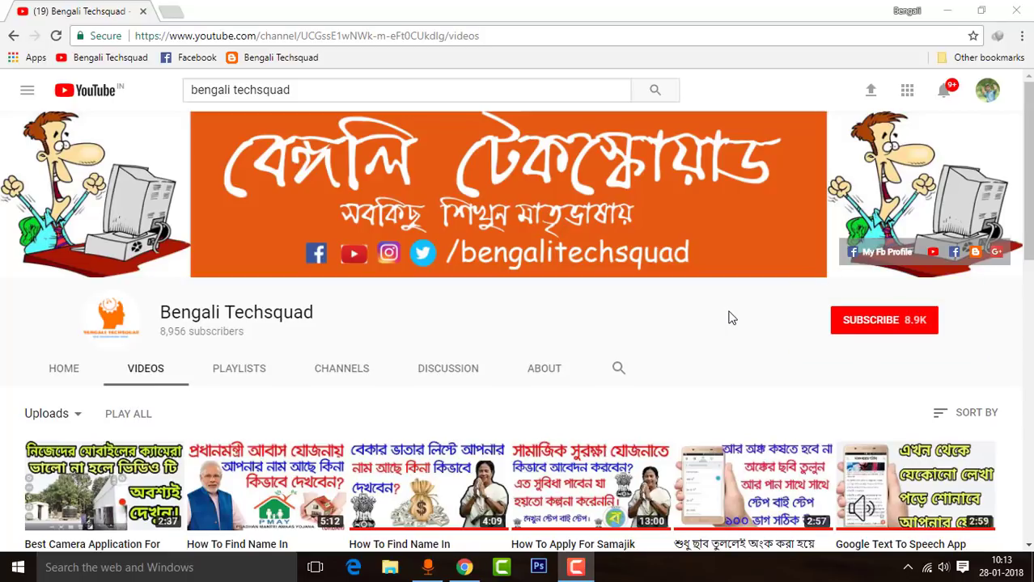
scroll(730, 317, "down", 8)
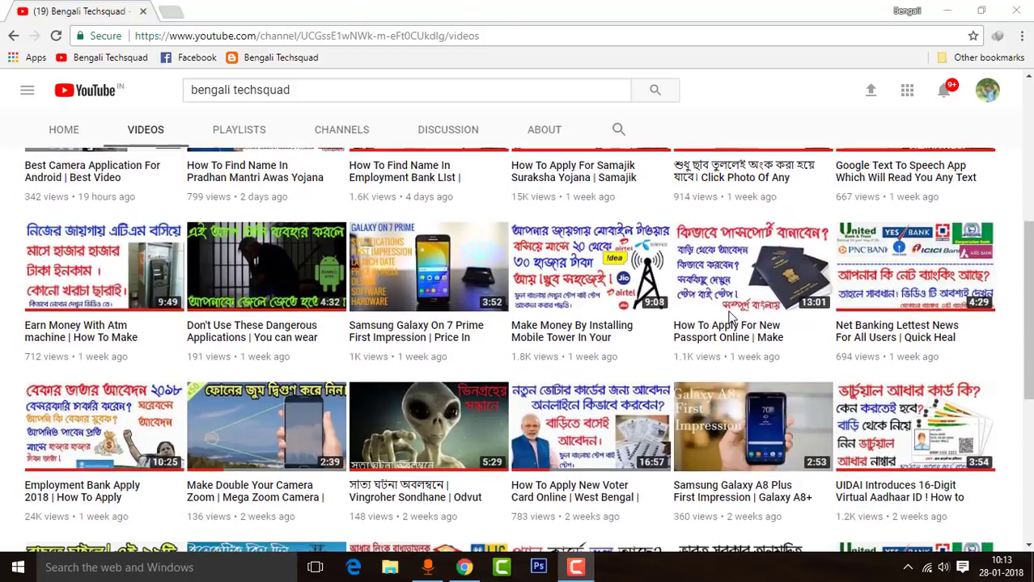
scroll(730, 317, "down", 1)
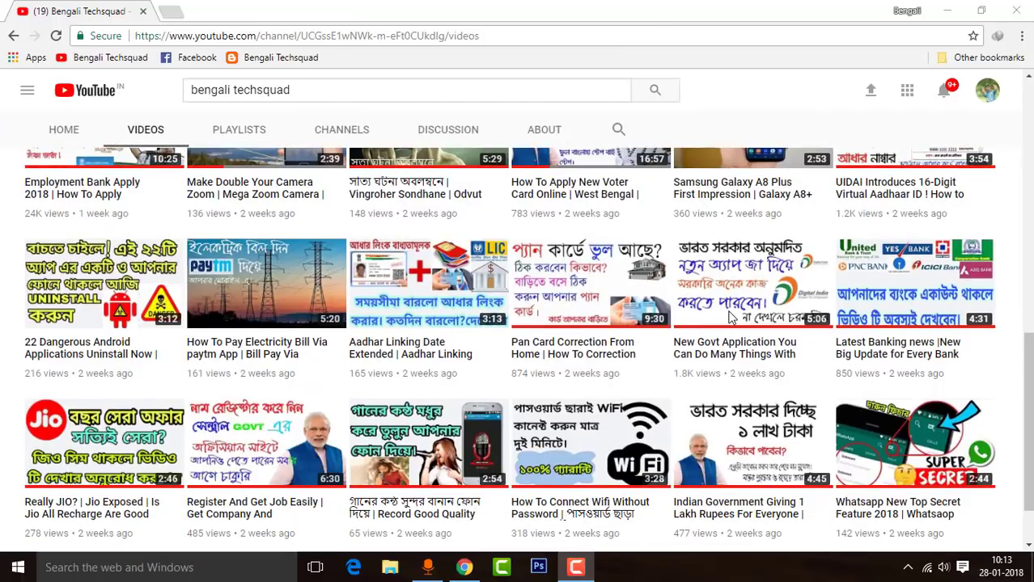
scroll(730, 317, "up", 9)
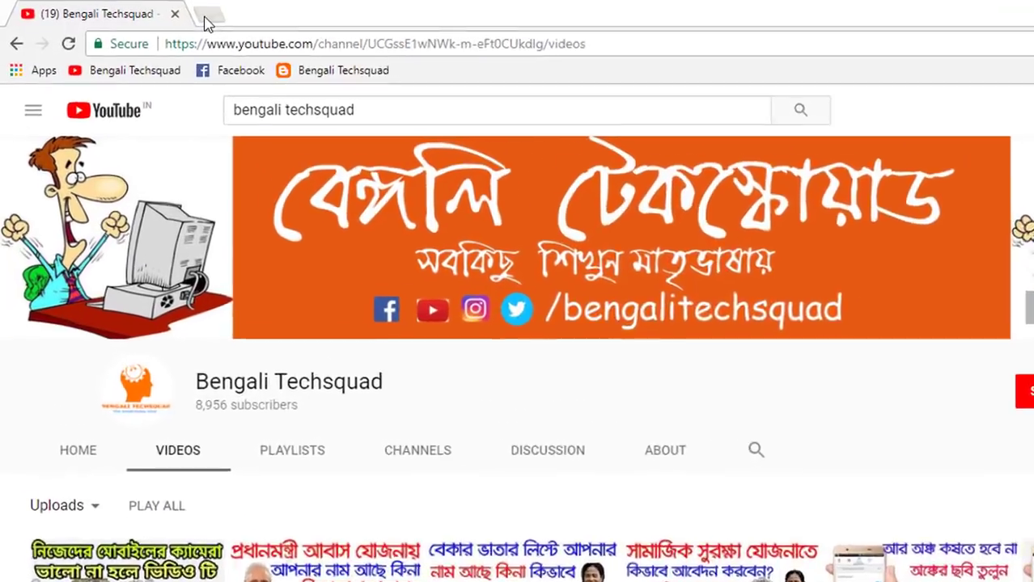
Search Google for "vahan" in a new tab and open the VAHAN National Register e-Services site.
left_click(170, 11)
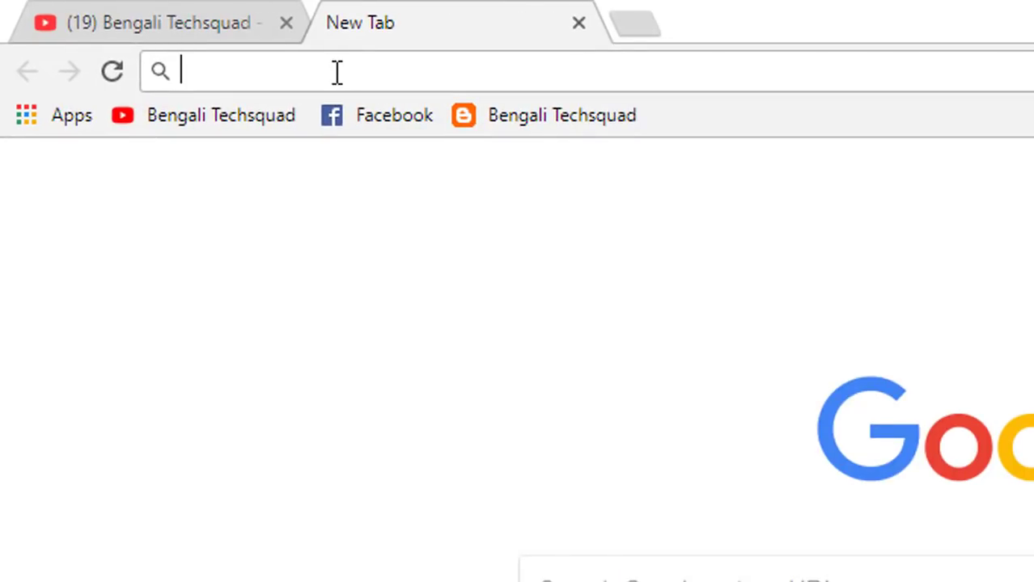
type("vahan")
key("Escape")
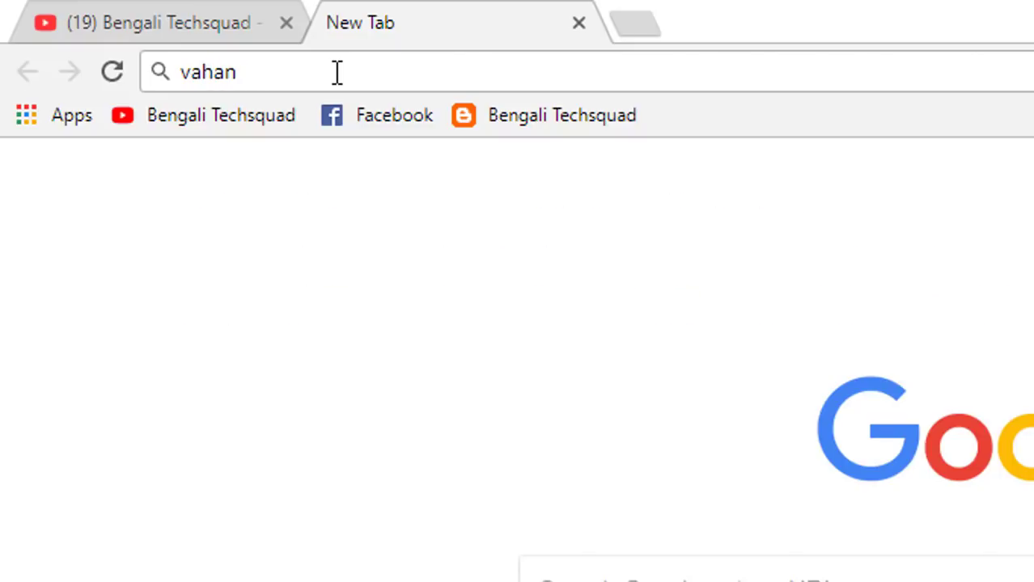
key("Return")
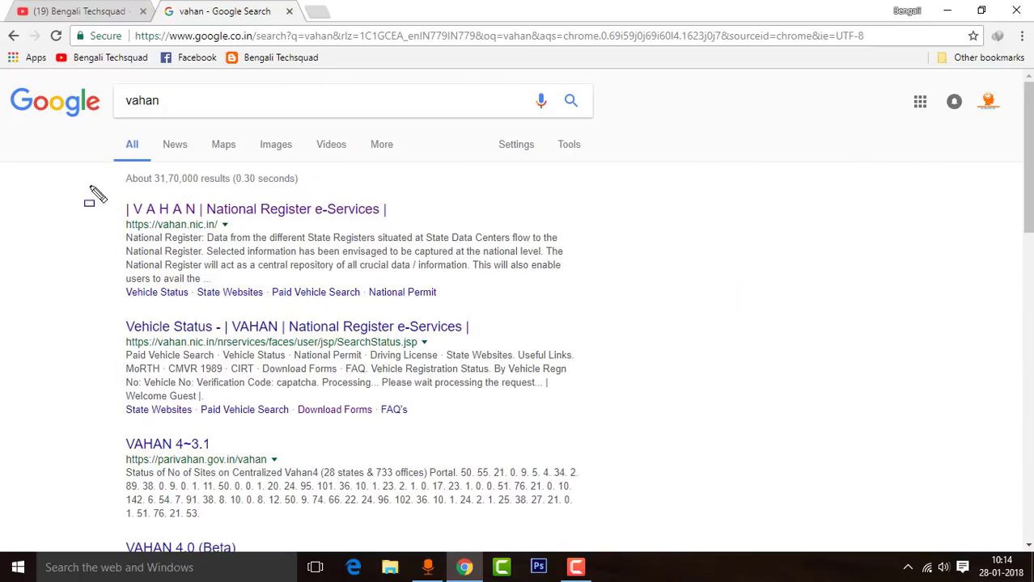
left_click_drag(89, 186, 613, 308)
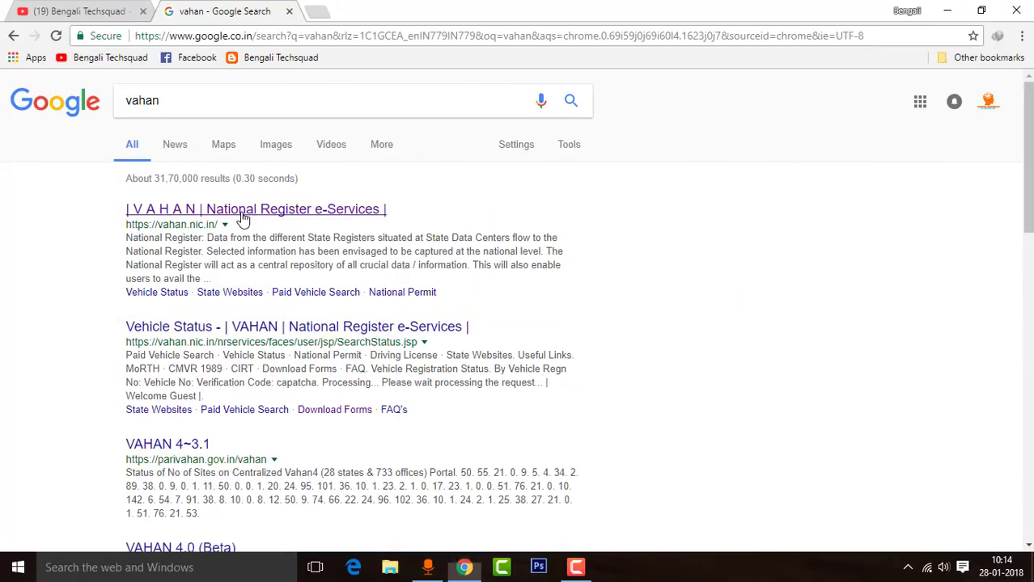
left_click(245, 213)
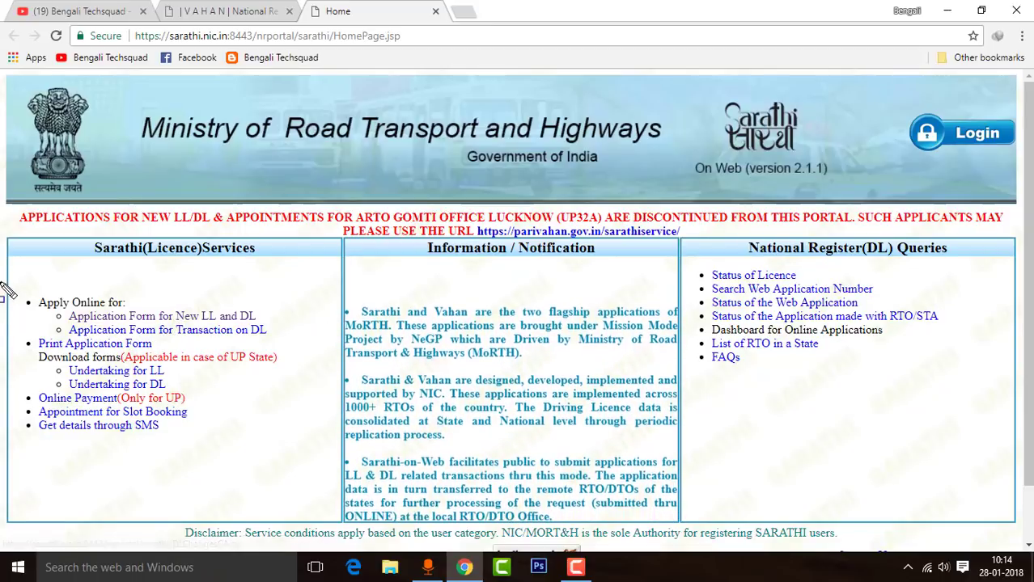
mouse_move(1, 283)
left_mouse_down()
mouse_move(267, 349)
mouse_move(316, 374)
mouse_move(313, 365)
left_mouse_up()
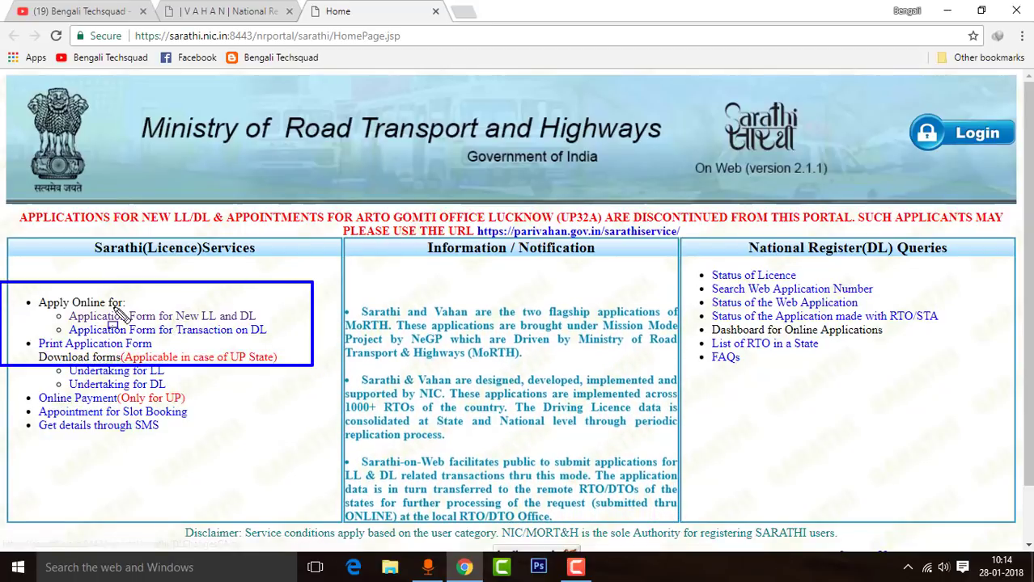
left_click_drag(26, 334, 153, 353)
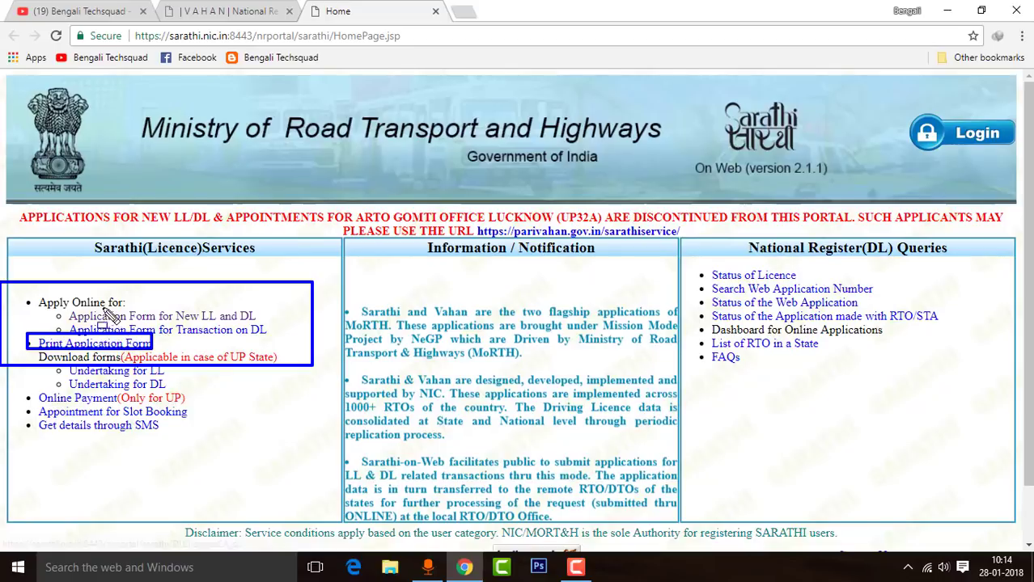
mouse_move(40, 297)
left_mouse_down()
mouse_move(129, 333)
mouse_move(291, 327)
left_mouse_up()
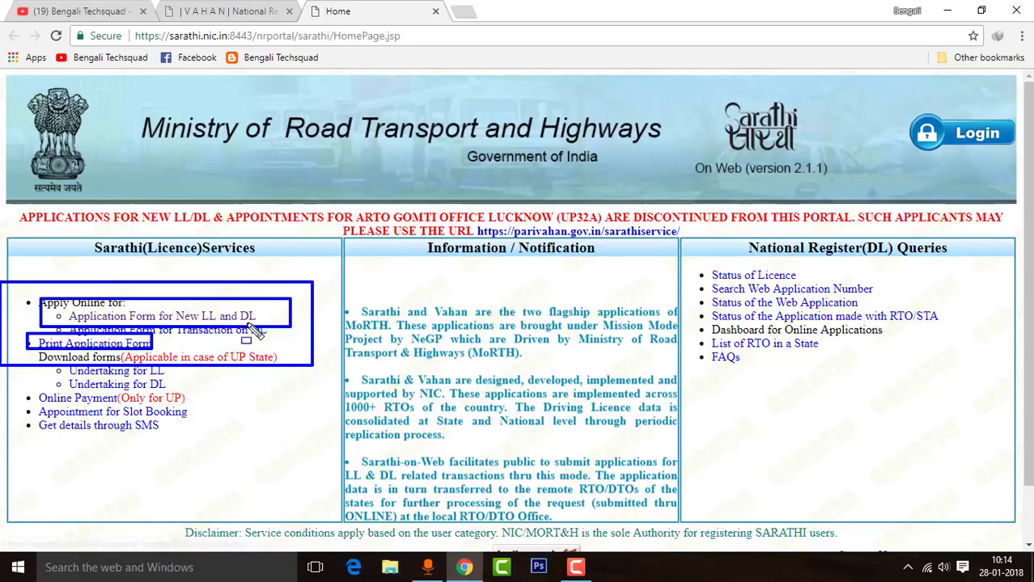
key("Escape")
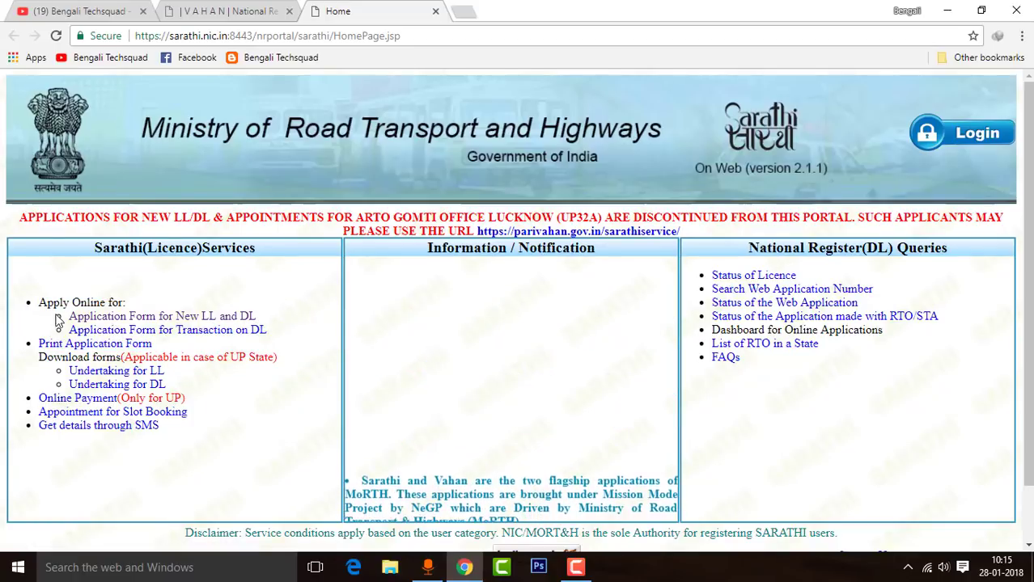
Open the Application Form for New LL and DL, request a New Learner's License, and continue to the applicant details.
left_click(168, 320)
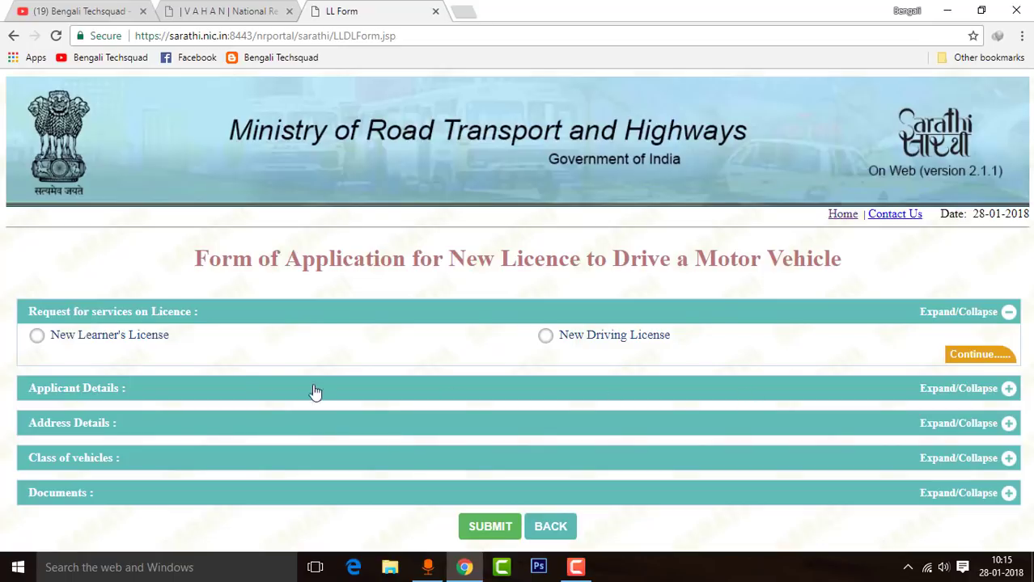
left_click_drag(16, 299, 249, 328)
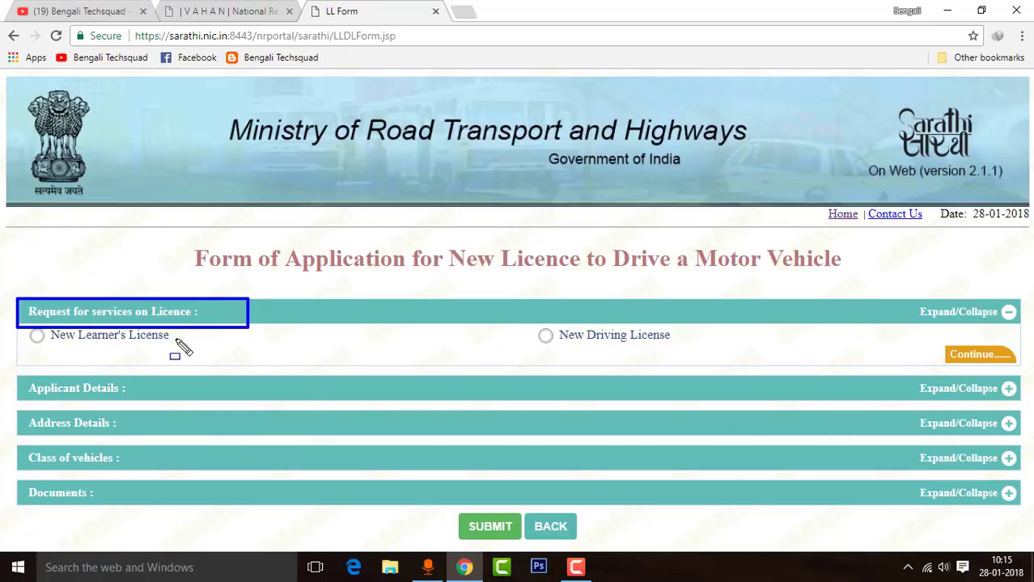
key("Escape")
left_click(37, 336)
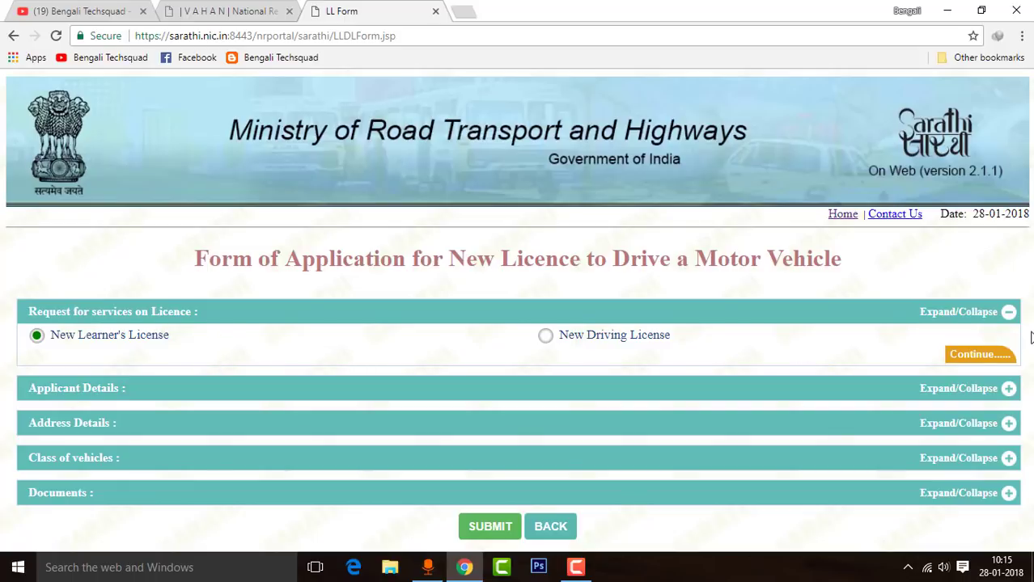
left_click(980, 358)
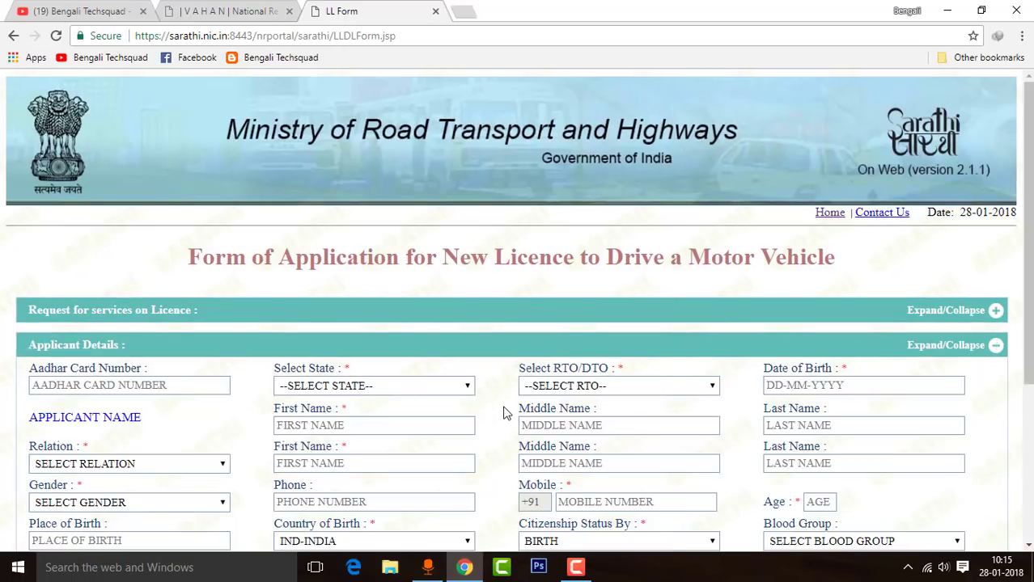
Review the fields of the Applicant Details section, including the Aadhar card number, state and RTO/DTO.
scroll(503, 412, "down", 2)
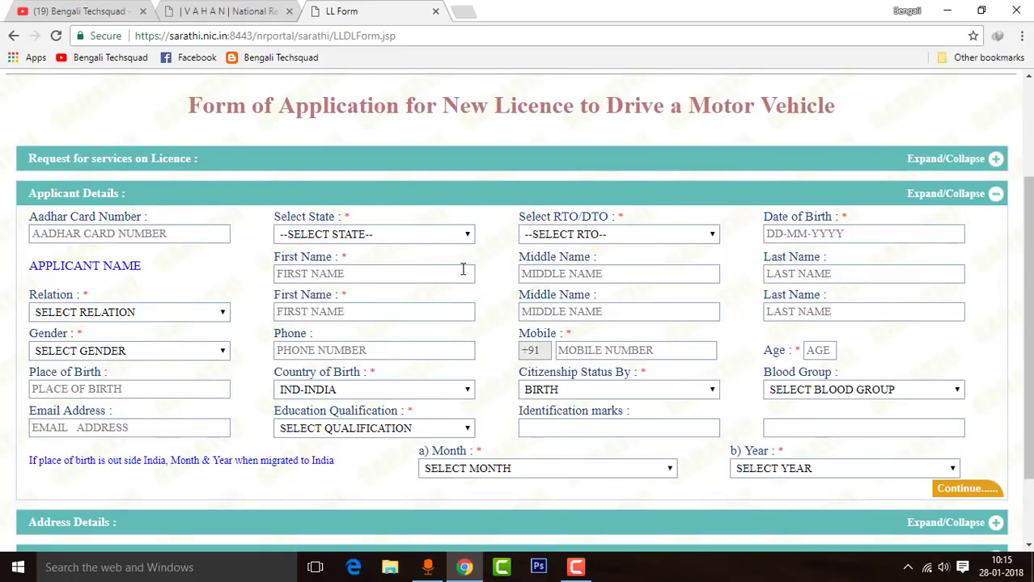
scroll(485, 364, "down", 2)
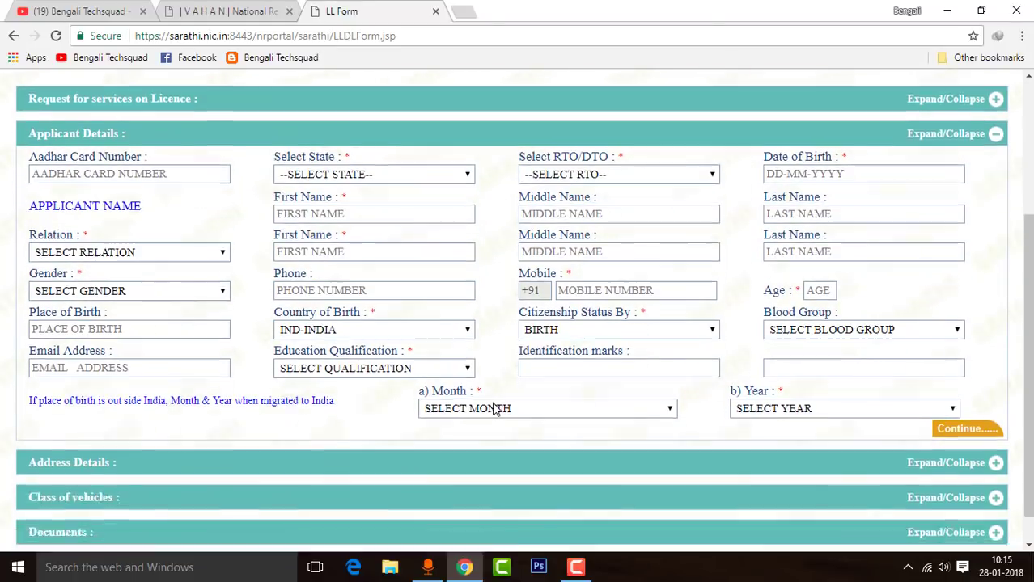
scroll(443, 364, "up", 2)
scroll(321, 327, "down", 1)
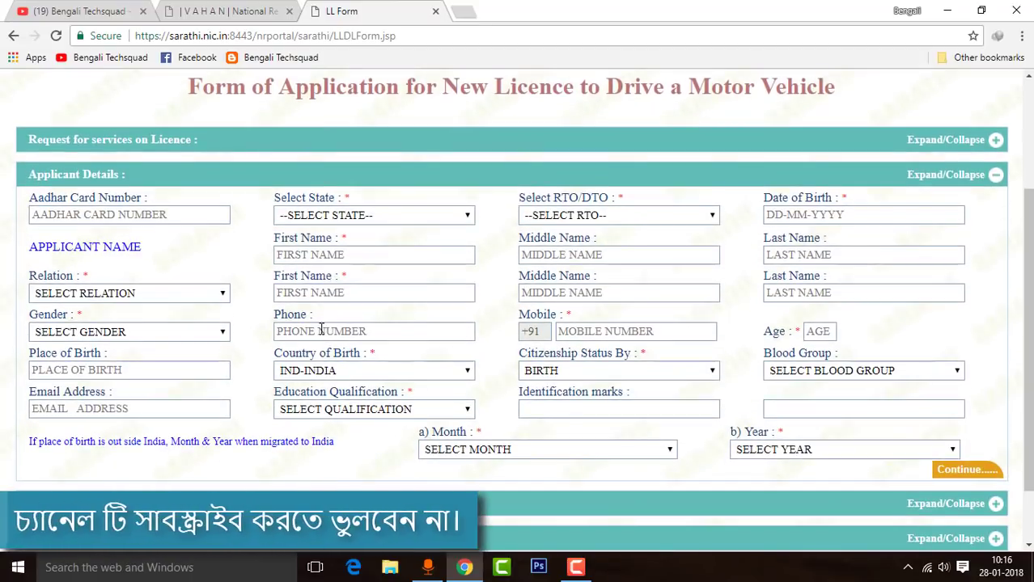
mouse_move(21, 189)
left_mouse_down()
mouse_move(51, 207)
mouse_move(230, 237)
left_mouse_up()
mouse_move(250, 181)
left_mouse_down()
mouse_move(286, 205)
mouse_move(495, 241)
left_mouse_up()
mouse_move(502, 170)
left_mouse_down()
mouse_move(518, 198)
mouse_move(652, 243)
mouse_move(744, 236)
left_mouse_up()
Set the applicant's state to WB-WEST BENGAL.
left_click(663, 213)
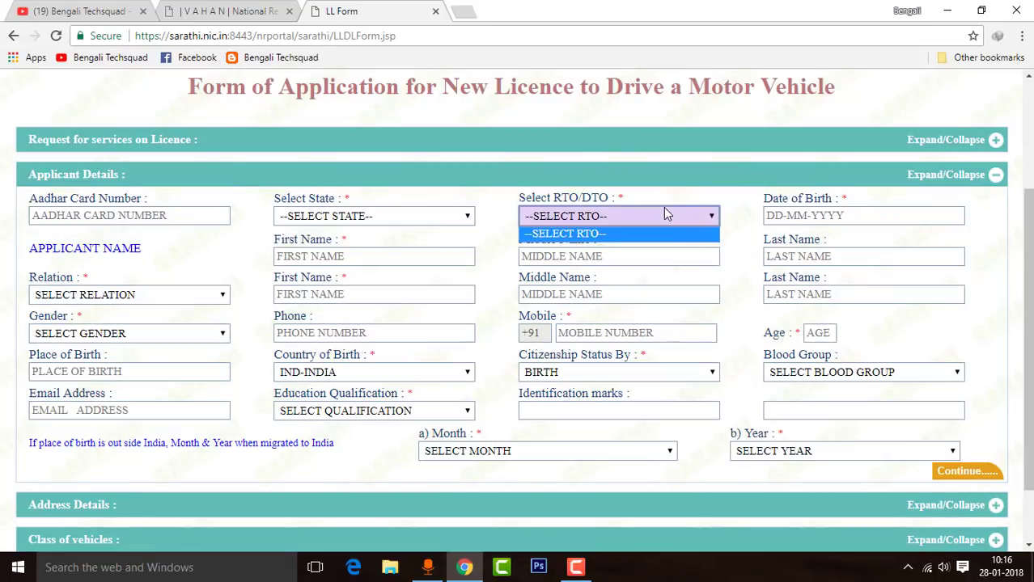
left_click(664, 230)
left_click(395, 217)
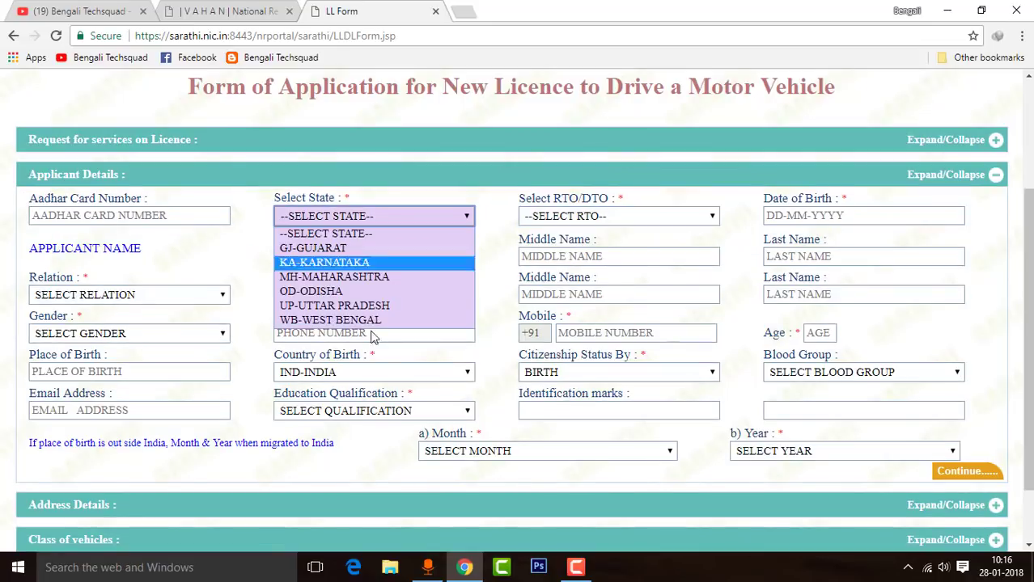
left_click(357, 322)
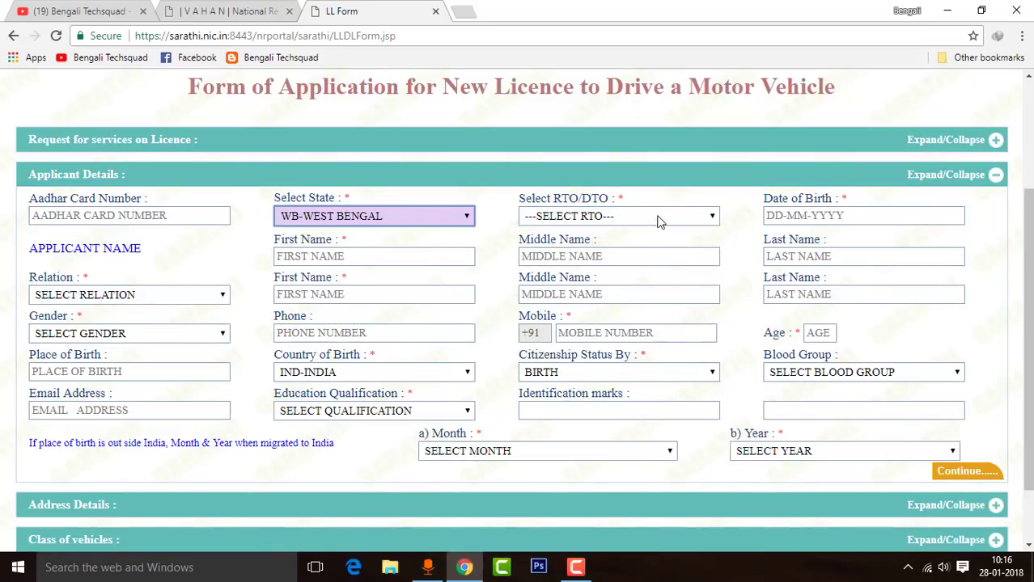
Check which RTO/DTO offices are offered for West Bengal, leaving the Applicant Details section expanded.
left_click(656, 220)
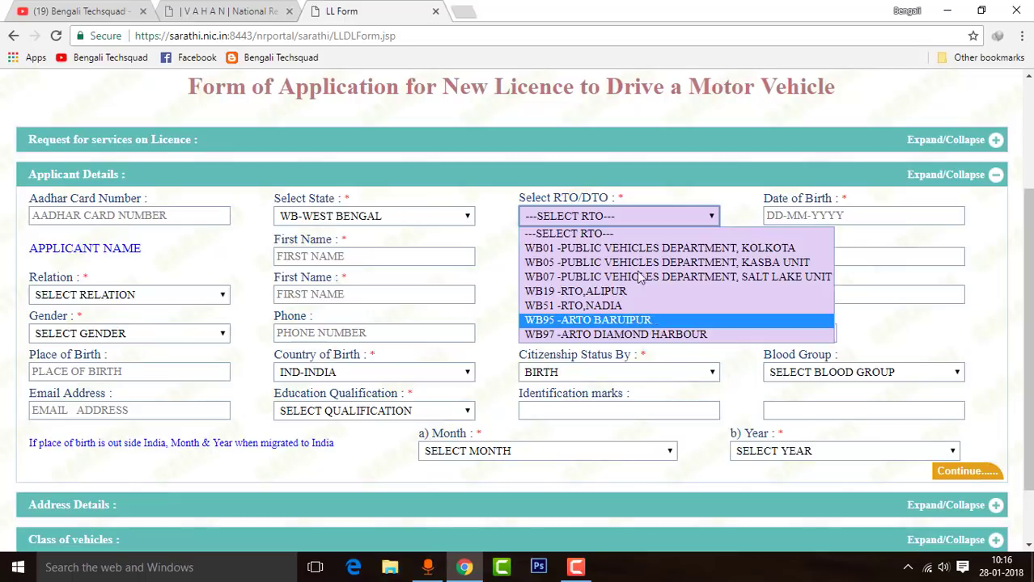
left_click(584, 173)
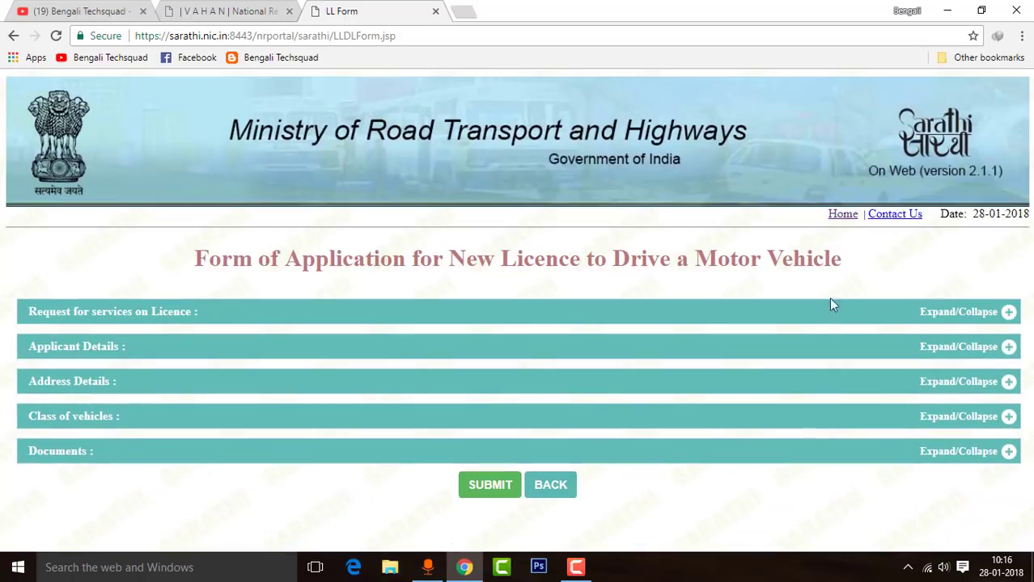
left_click(958, 347)
scroll(841, 402, "down", 2)
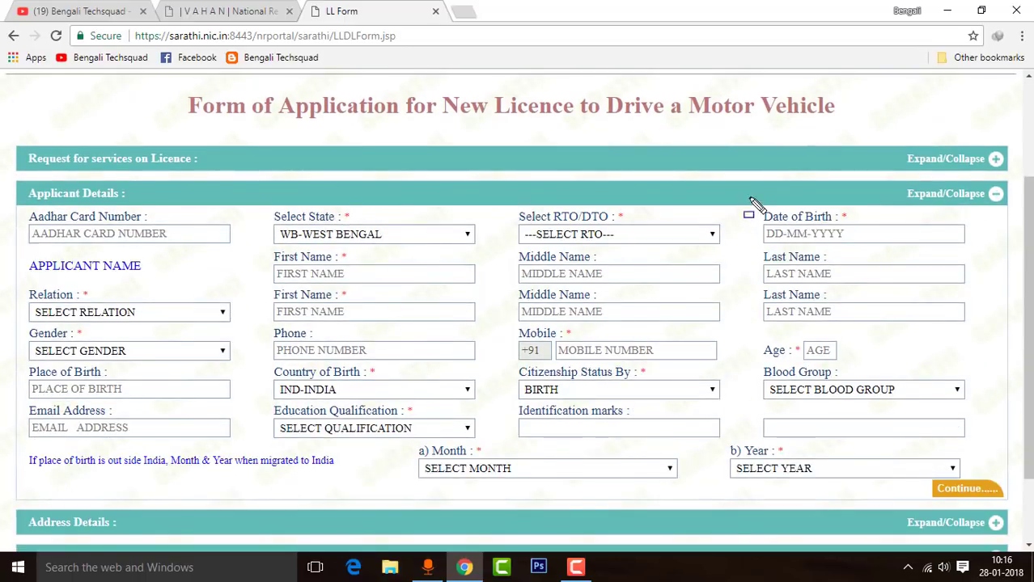
left_click_drag(749, 199, 980, 244)
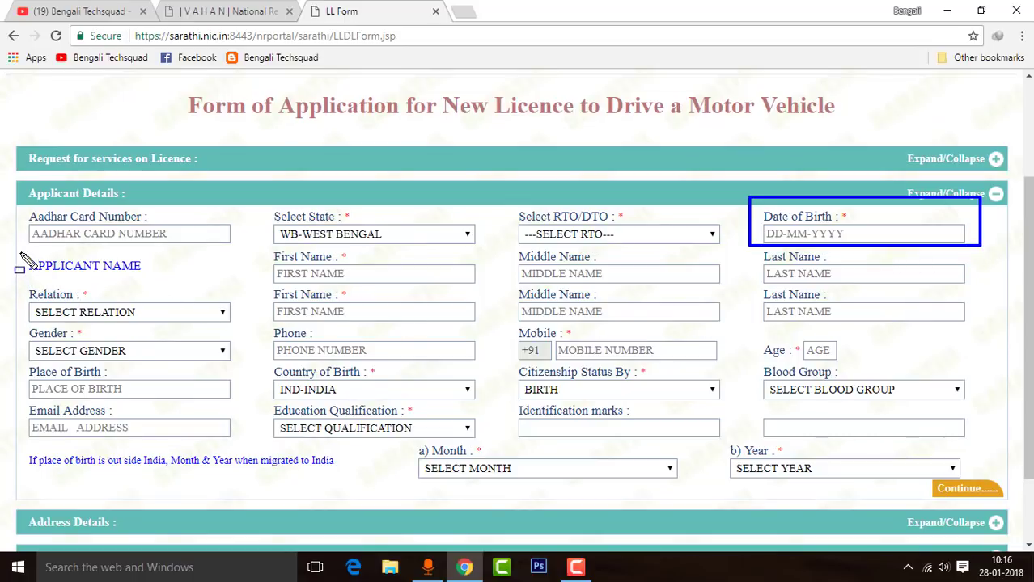
left_click_drag(20, 254, 458, 291)
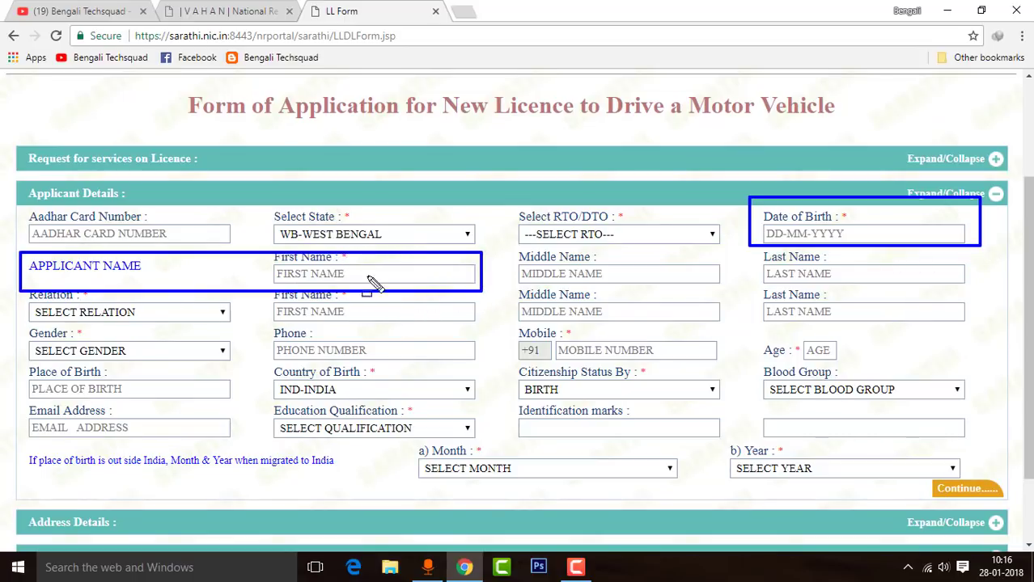
mouse_move(513, 246)
left_mouse_down()
mouse_move(652, 297)
mouse_move(726, 294)
left_mouse_up()
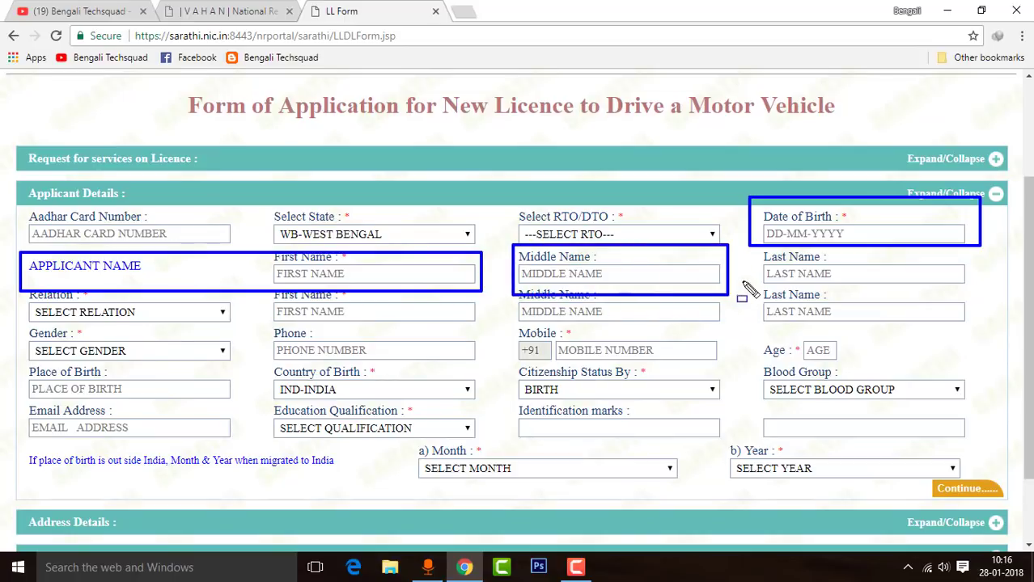
mouse_move(740, 248)
left_mouse_down()
mouse_move(770, 267)
mouse_move(999, 291)
left_mouse_up()
key("Escape")
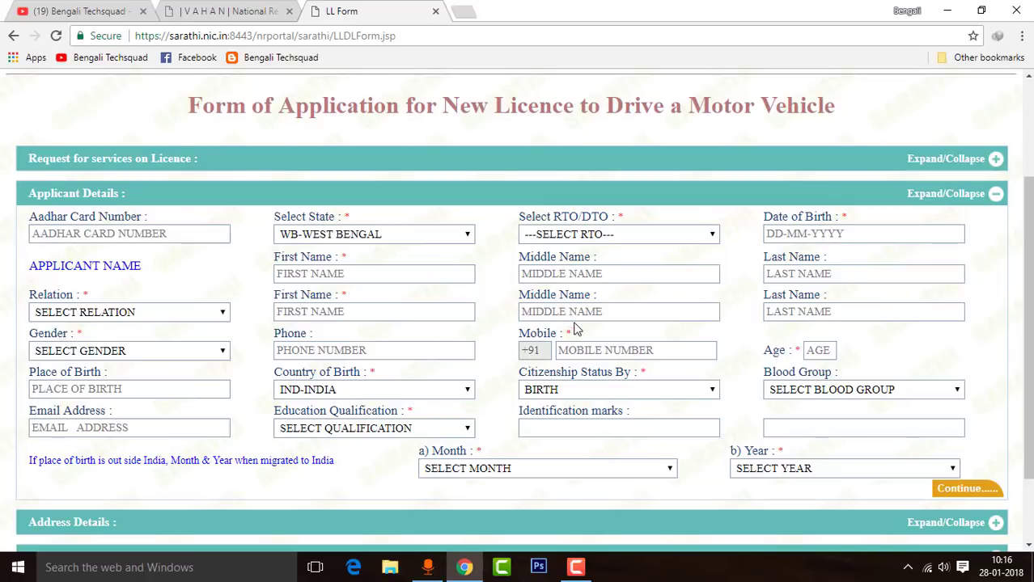
Set the Relation in the Applicant Details to FATHER.
left_click(123, 317)
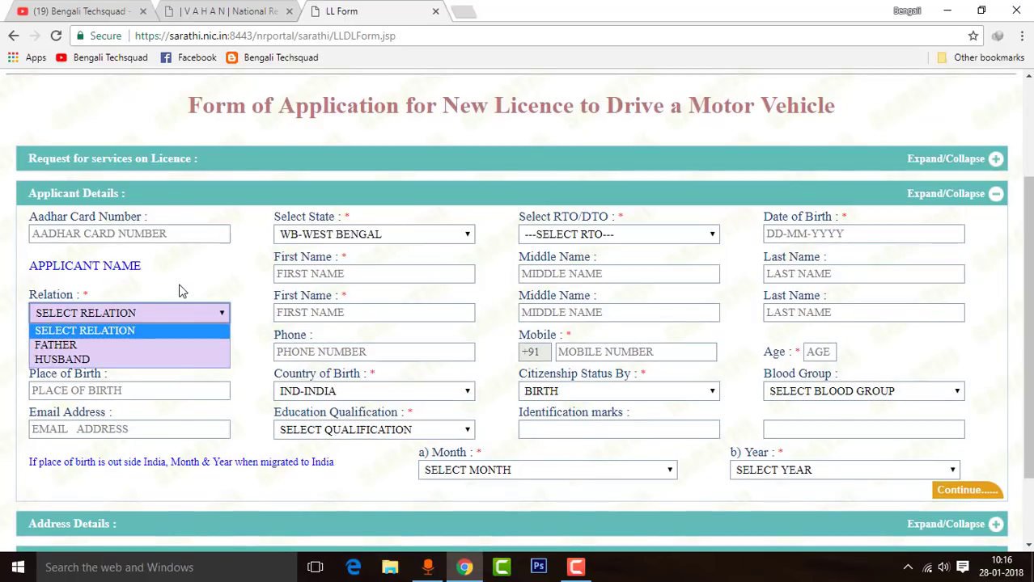
left_click(158, 316)
left_click(158, 317)
left_click(150, 345)
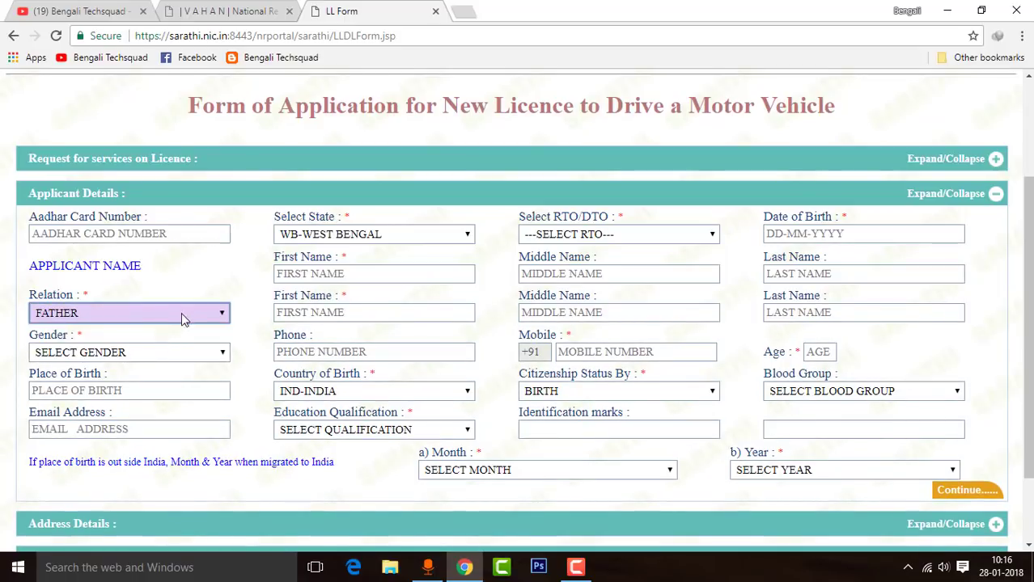
left_click(181, 313)
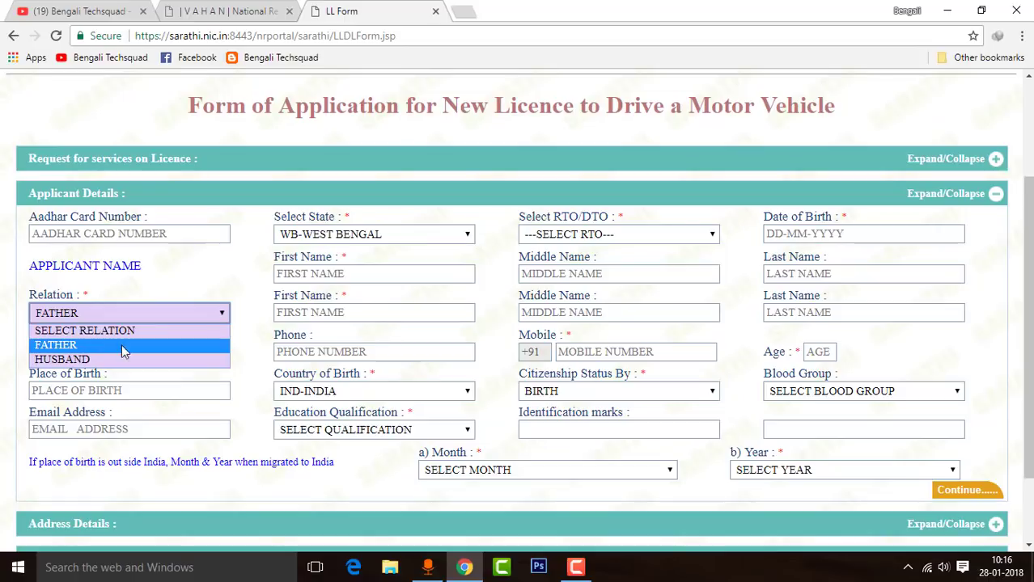
Review the phone, mobile and age fields of the Applicant Details and try to edit the age.
left_click(225, 299)
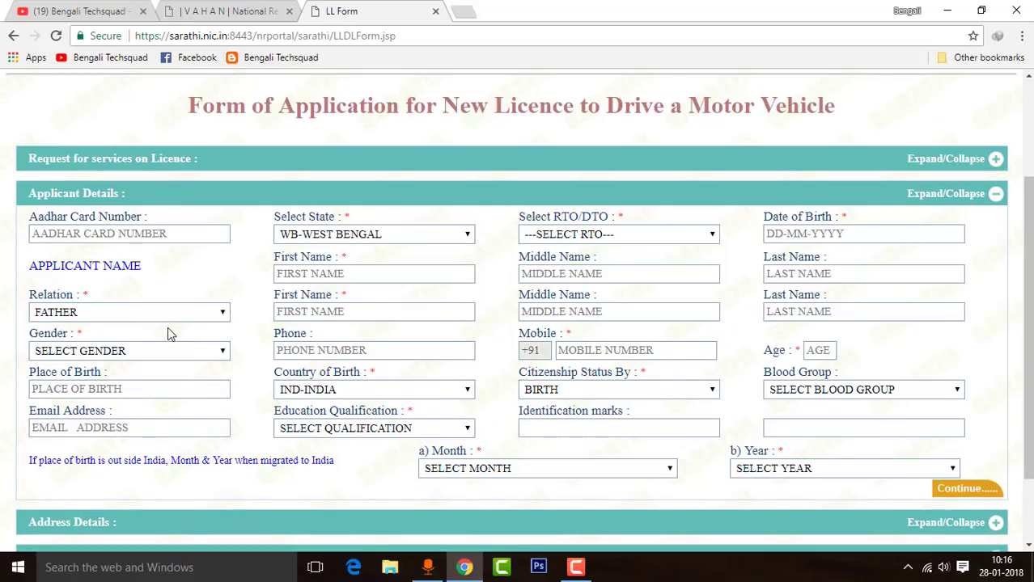
scroll(132, 346, "down", 1)
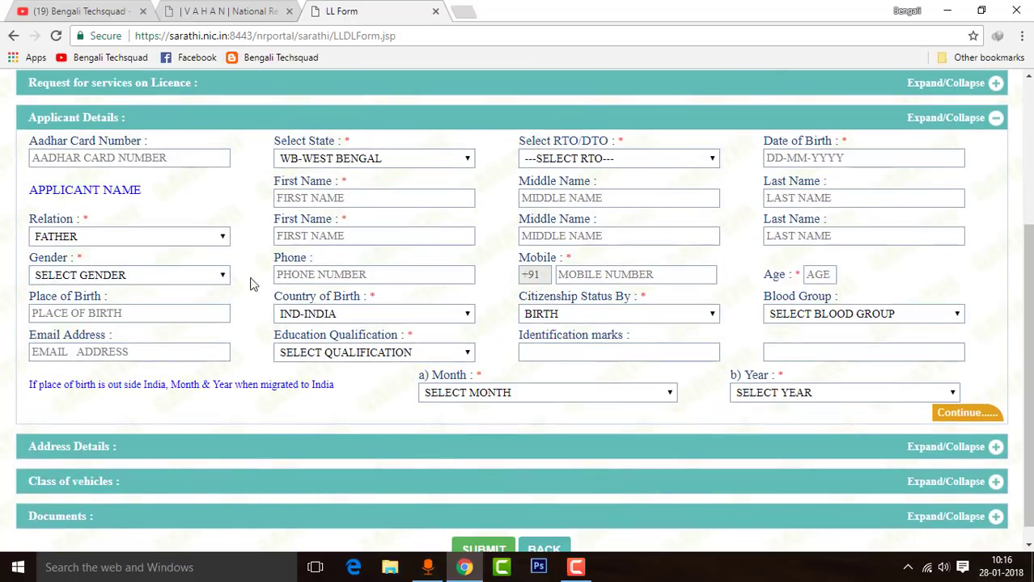
mouse_move(256, 255)
left_mouse_down()
mouse_move(408, 293)
mouse_move(472, 290)
left_mouse_up()
mouse_move(511, 243)
left_mouse_down()
mouse_move(701, 288)
mouse_move(882, 290)
mouse_move(898, 301)
left_mouse_up()
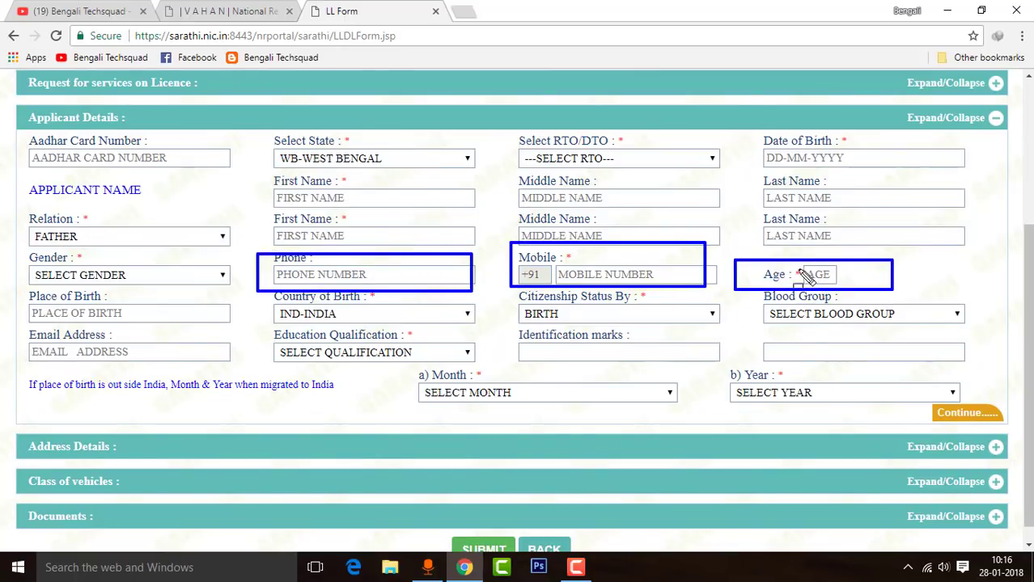
key("Escape")
left_click(817, 274)
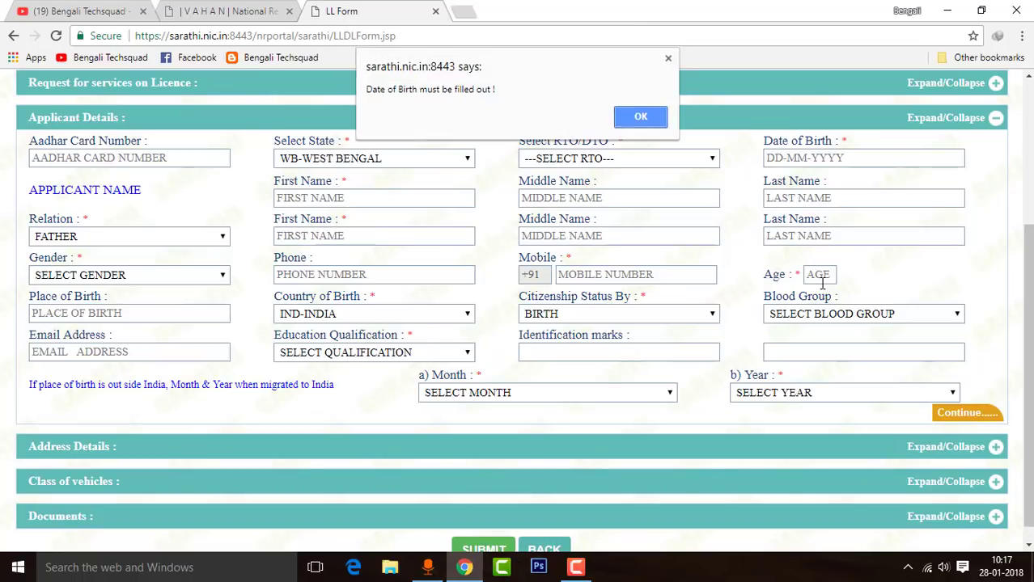
left_click(667, 59)
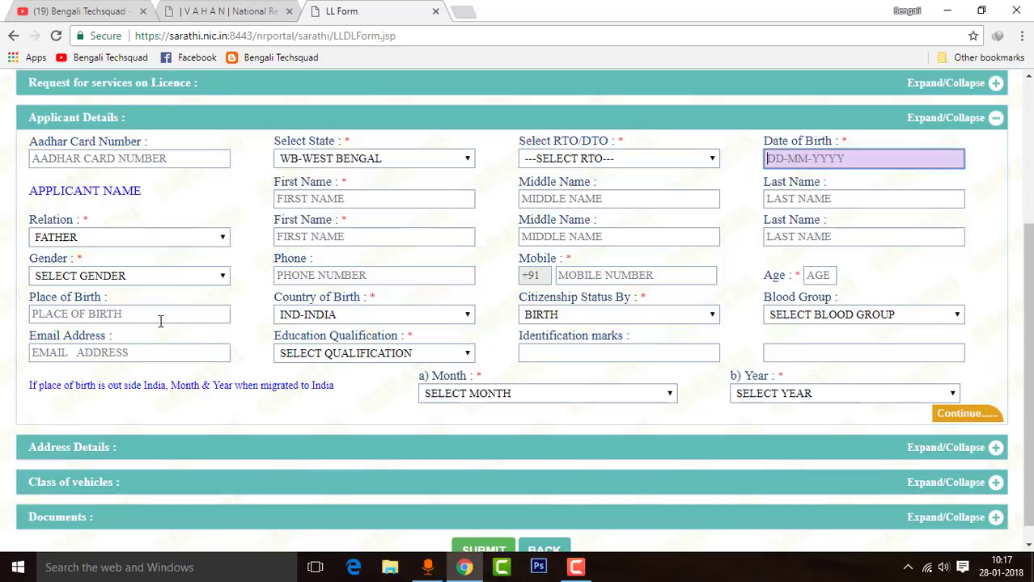
Review the place of birth, country of birth and citizenship status fields, and check the available blood group options.
scroll(160, 321, "down", 1)
mouse_move(16, 272)
left_mouse_down()
mouse_move(269, 323)
mouse_move(271, 313)
left_mouse_up()
mouse_move(267, 265)
left_mouse_down()
mouse_move(362, 329)
mouse_move(526, 322)
mouse_move(494, 318)
left_mouse_up()
left_click_drag(507, 268, 696, 309)
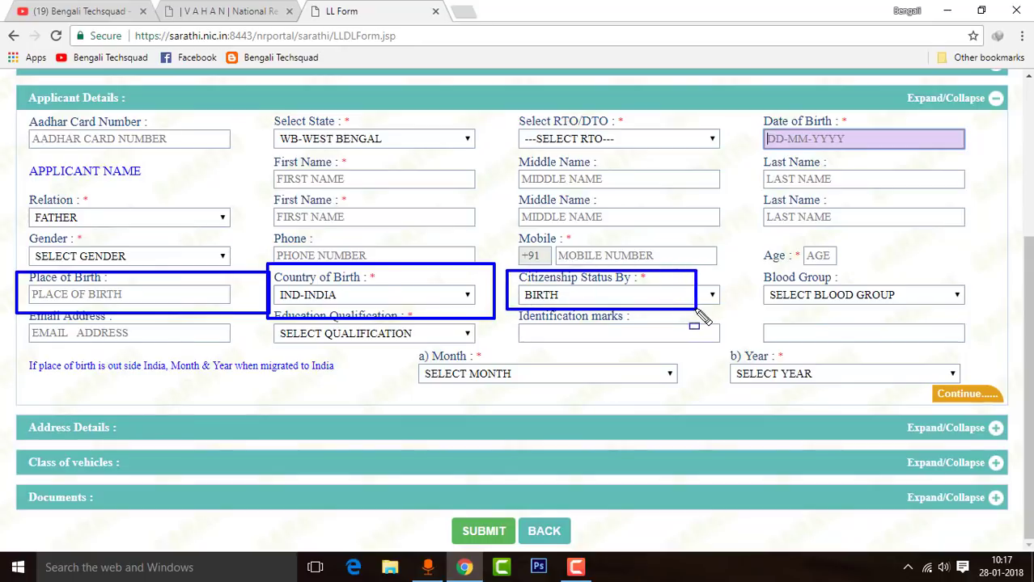
left_click_drag(732, 269, 938, 301)
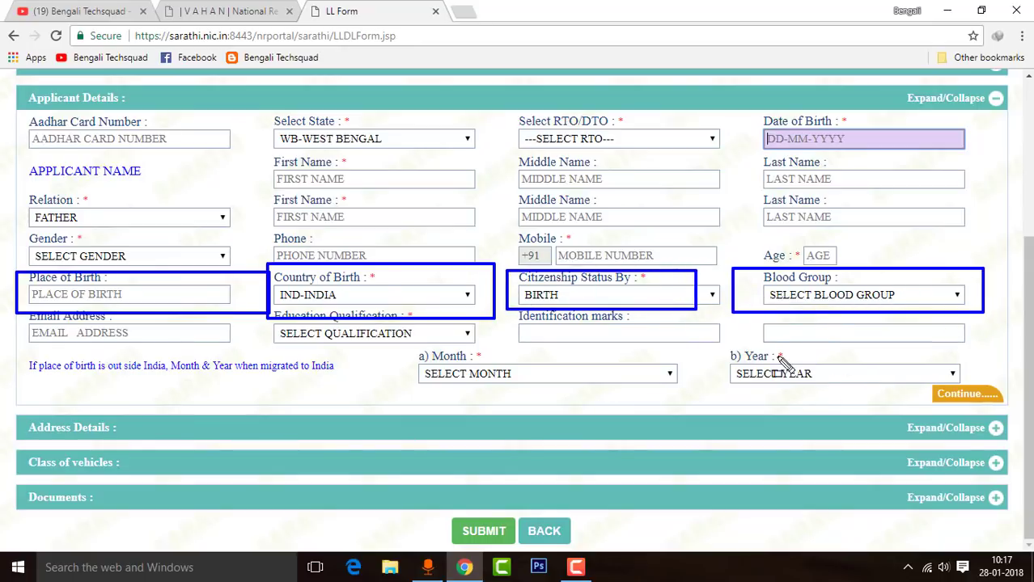
key("Escape")
left_click(849, 297)
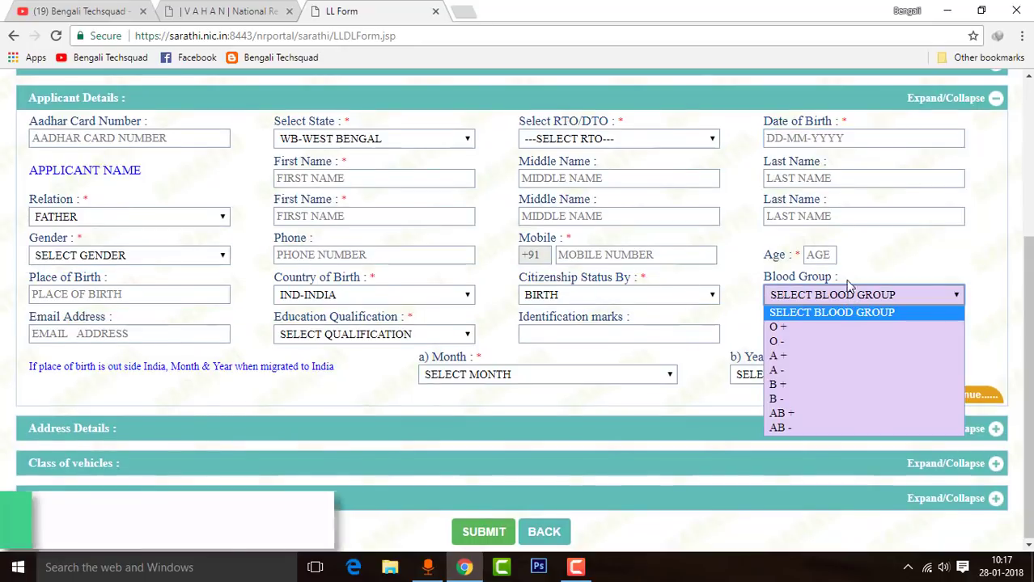
left_click(912, 252)
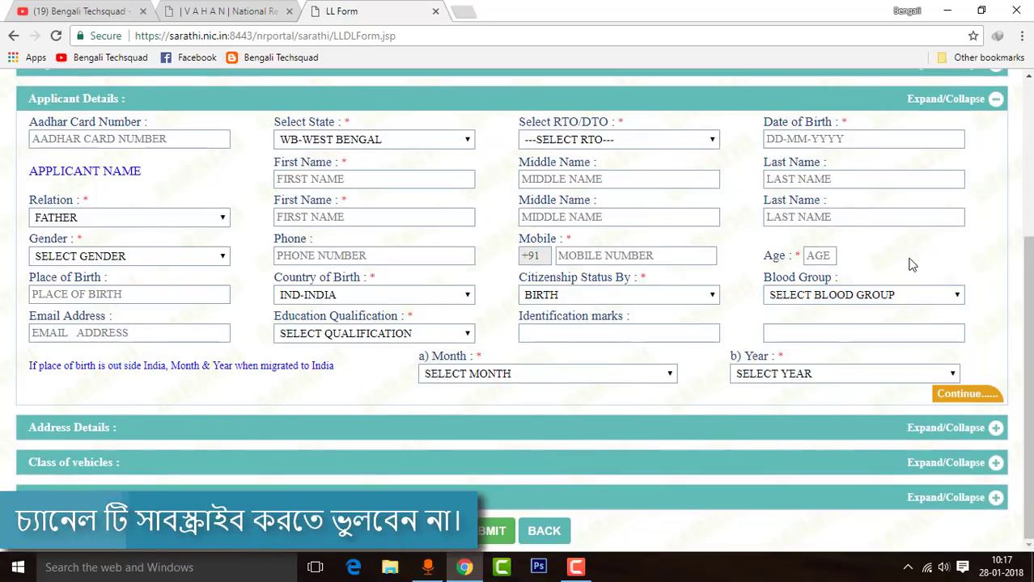
Check the email address field, the full list of education qualifications and the two identification marks fields.
left_click(67, 332)
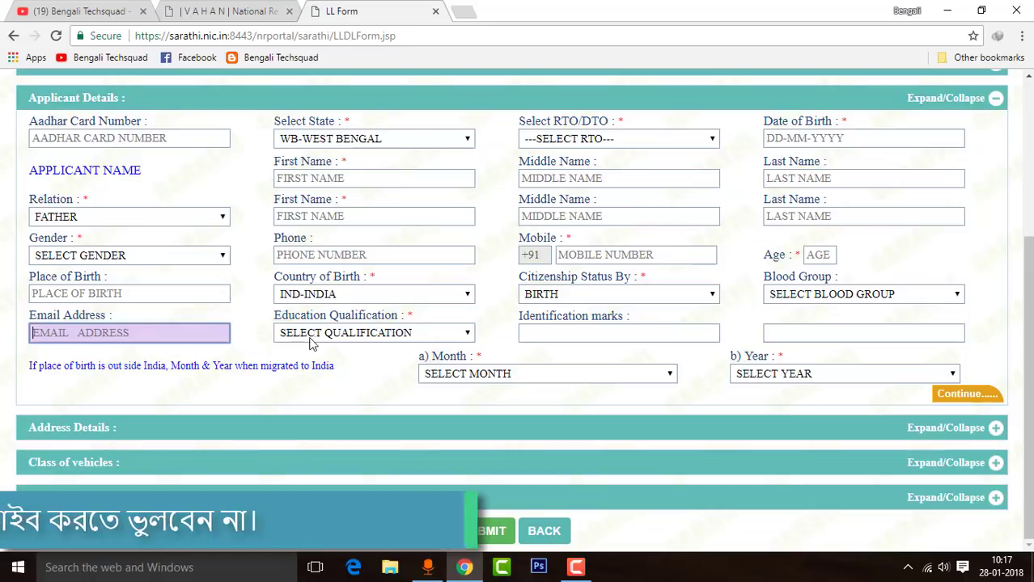
left_click(350, 333)
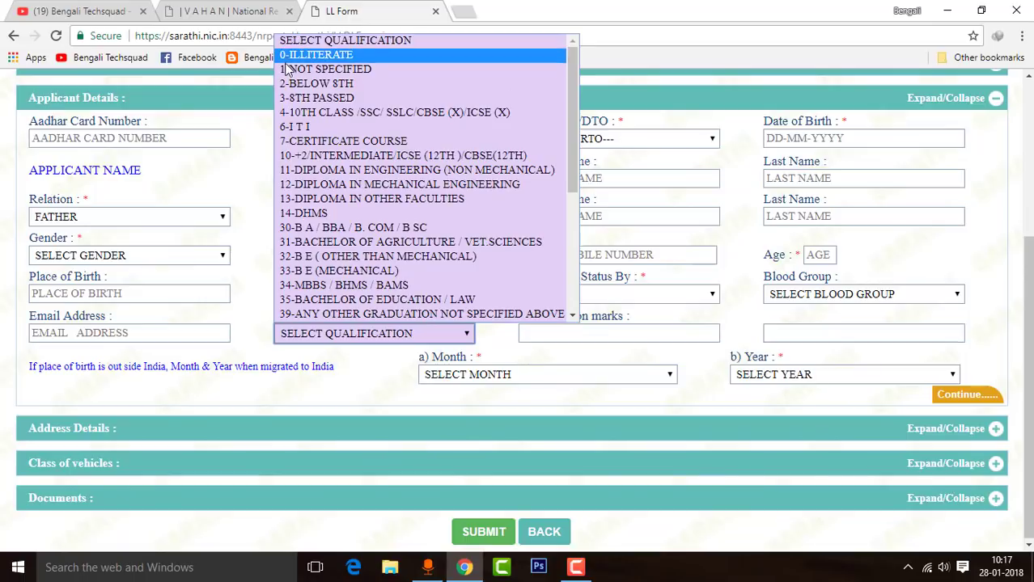
scroll(374, 315, "down", 3)
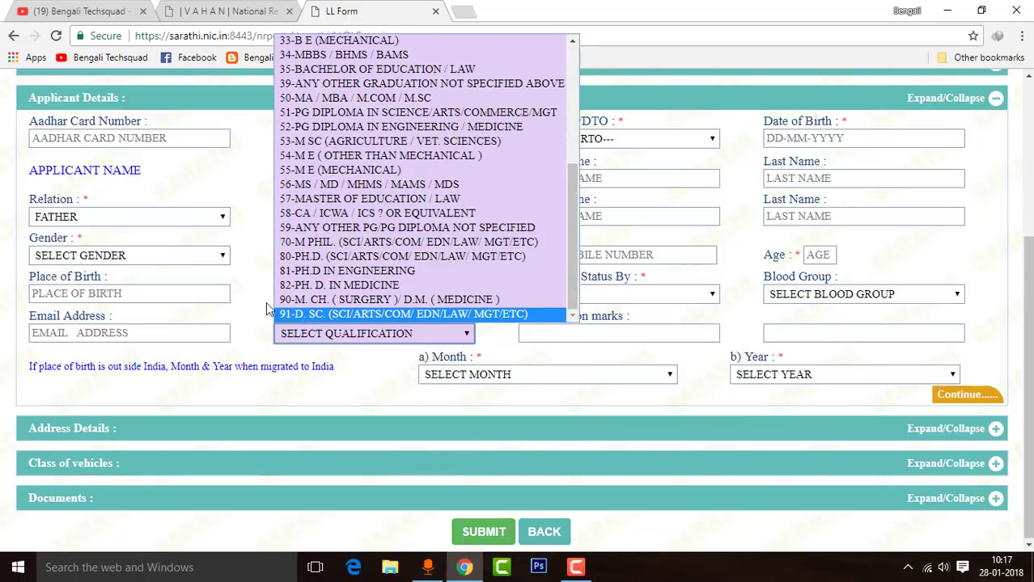
left_click(257, 282)
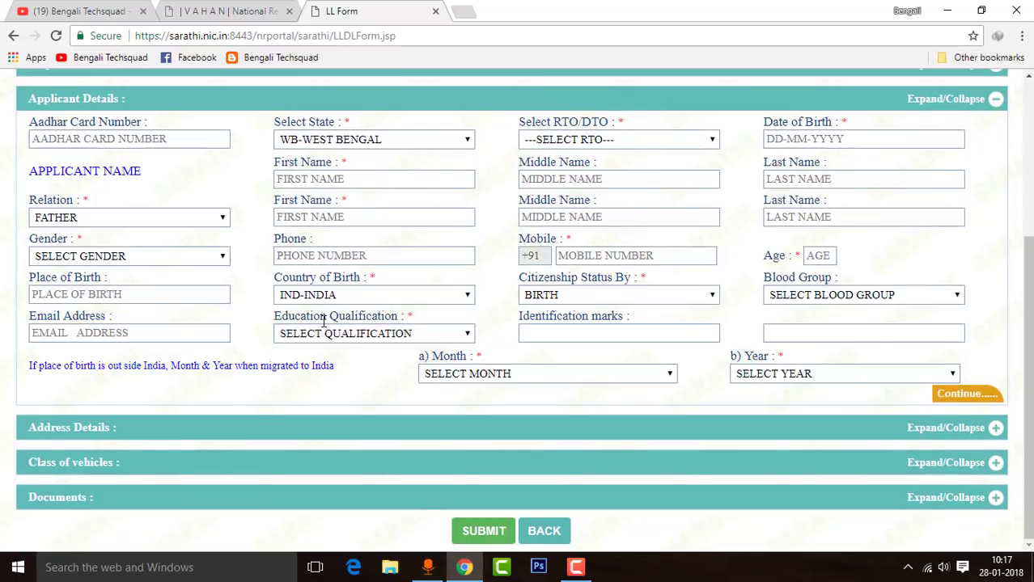
left_click(587, 335)
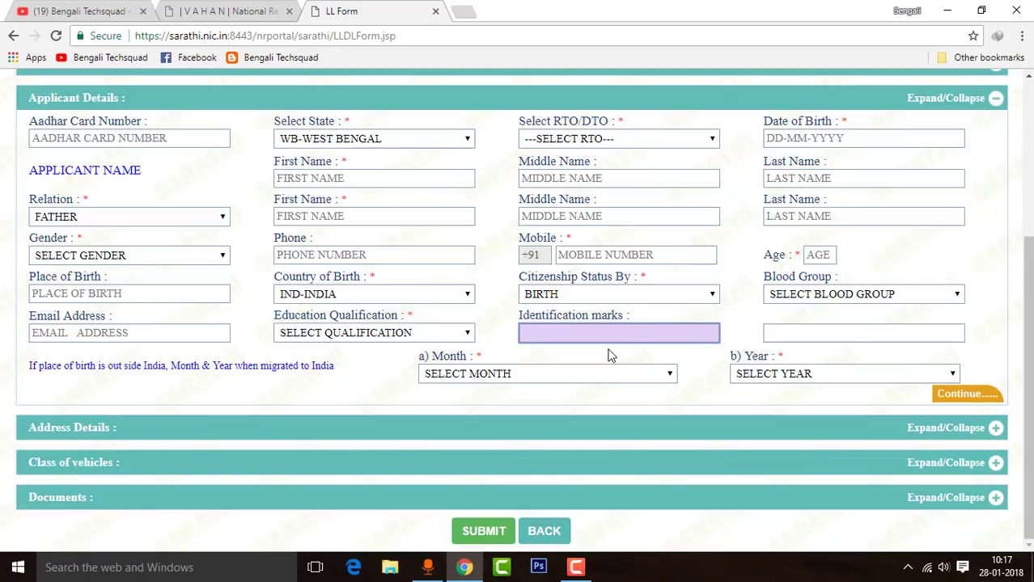
left_click(783, 334)
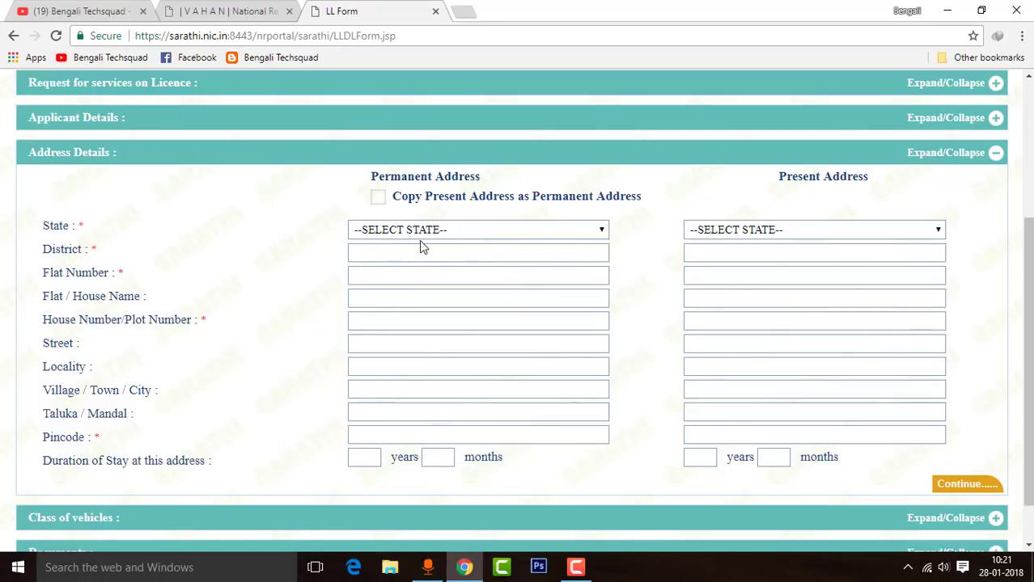
Enable Copy Present Address as Permanent Address in the Address Details and review the two address columns.
left_click(408, 196)
scroll(410, 221, "up", 1)
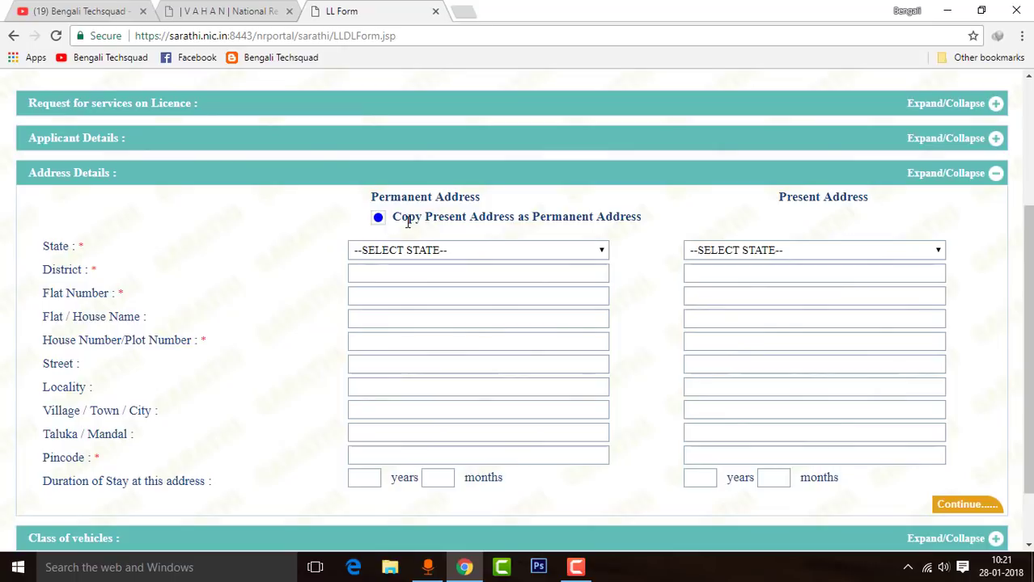
mouse_move(341, 177)
left_mouse_down()
mouse_move(546, 254)
mouse_move(644, 256)
mouse_move(642, 247)
left_mouse_up()
left_click_drag(338, 223, 626, 502)
mouse_move(670, 196)
left_mouse_down()
mouse_move(844, 444)
mouse_move(1014, 537)
mouse_move(1017, 521)
left_mouse_up()
key("Escape")
key("ctrl+shift+d")
left_click_drag(364, 203, 656, 235)
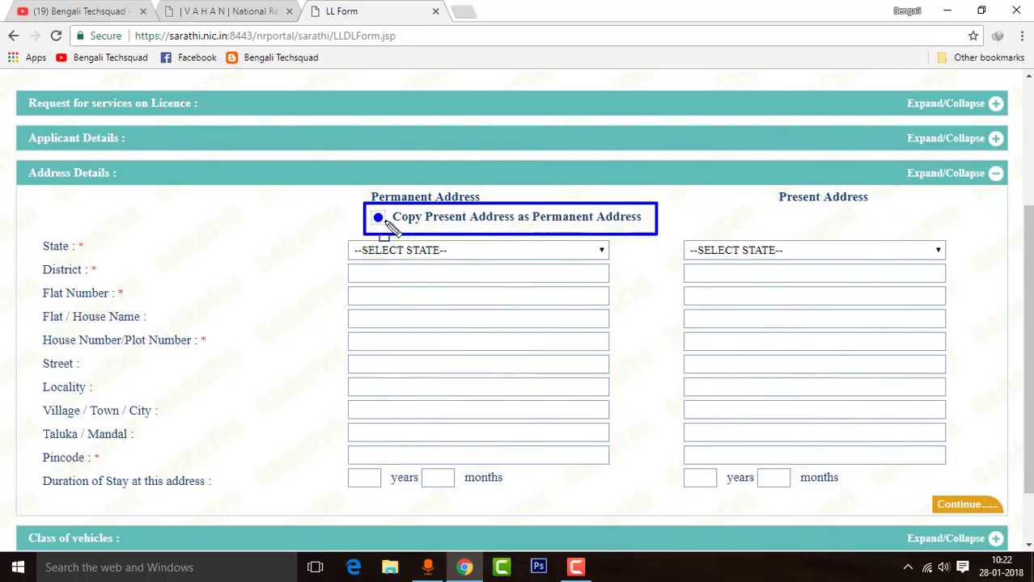
mouse_move(387, 207)
left_mouse_down()
mouse_move(462, 229)
mouse_move(648, 232)
left_mouse_up()
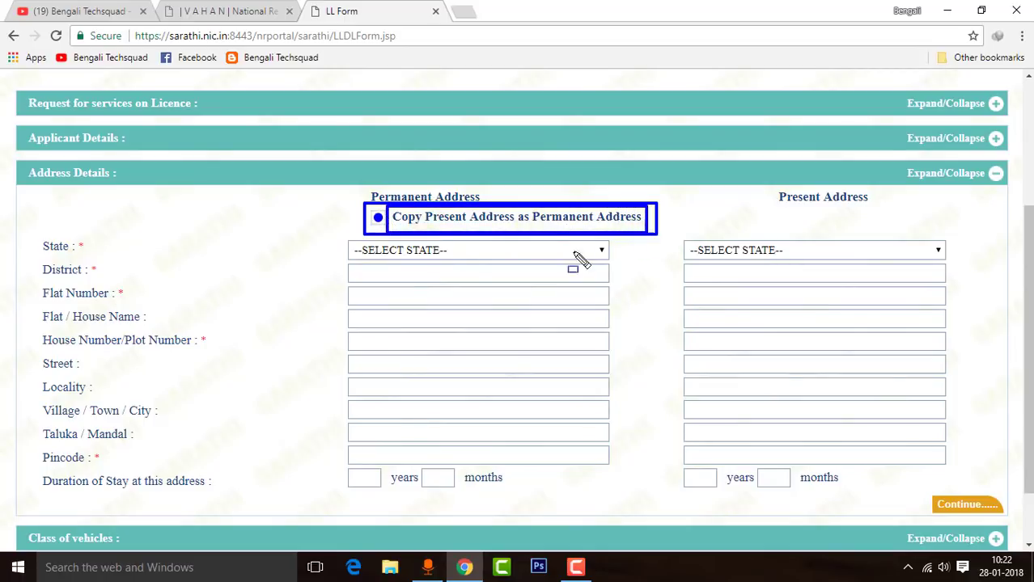
key("Escape")
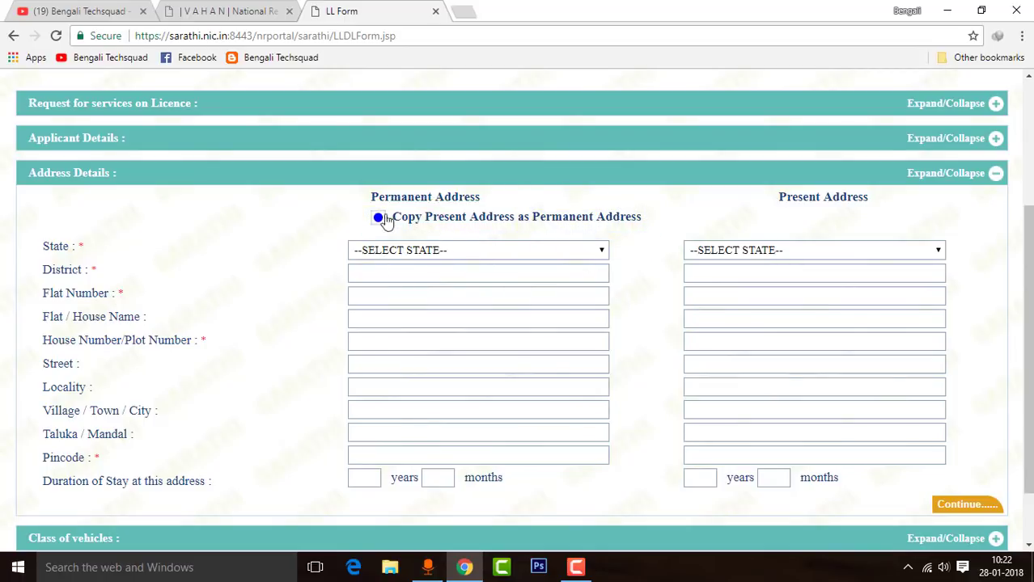
Review the State, District and Flat Number fields of the permanent address, leaving the state unselected.
left_click(407, 252)
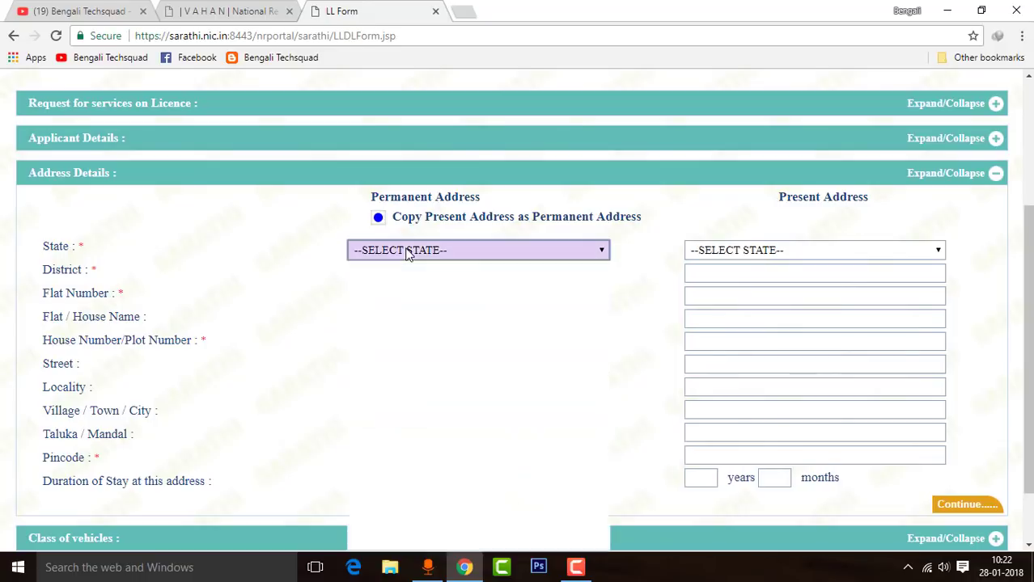
left_click(641, 214)
left_click(386, 275)
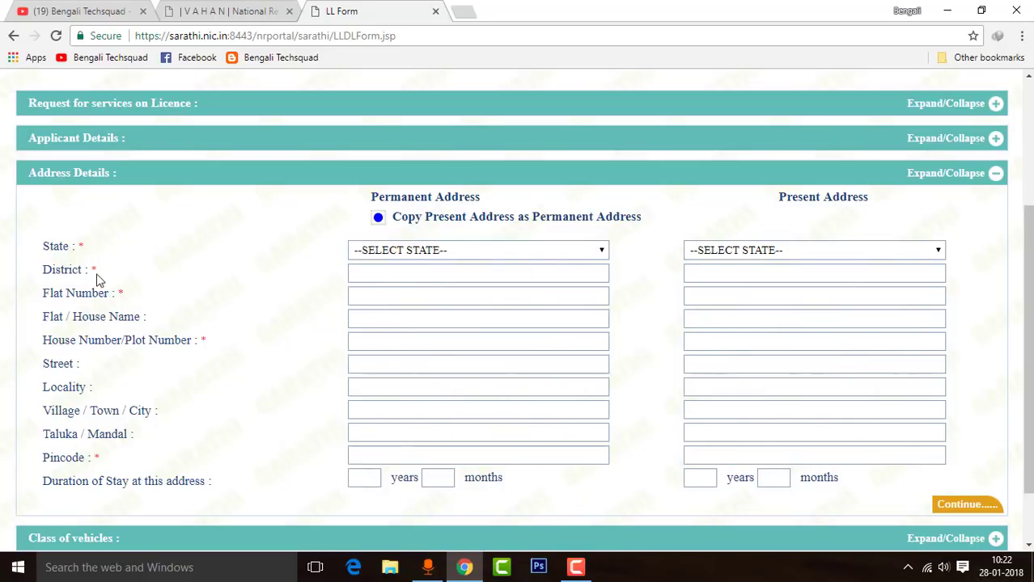
left_click_drag(14, 227, 114, 258)
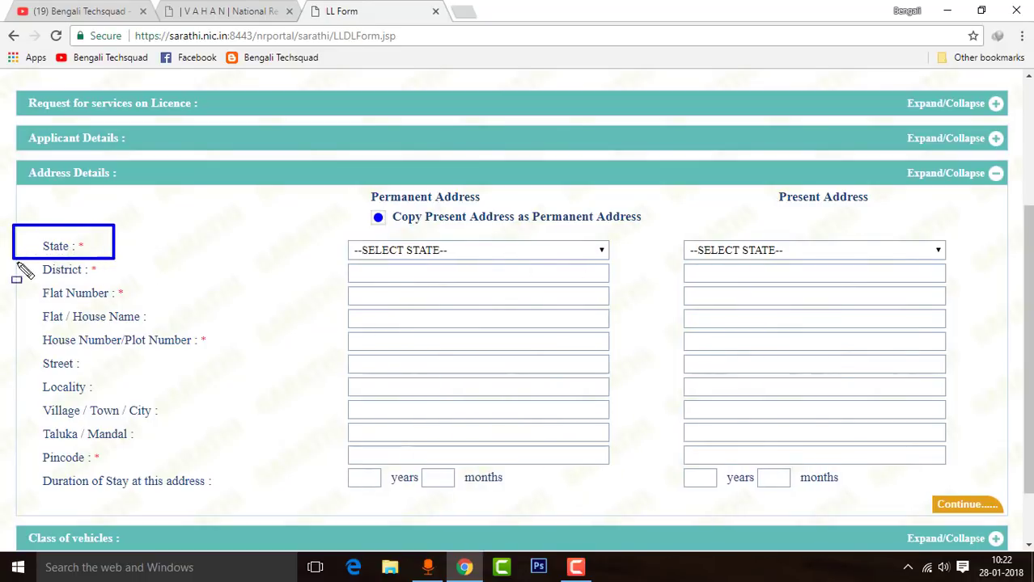
left_click_drag(21, 260, 146, 281)
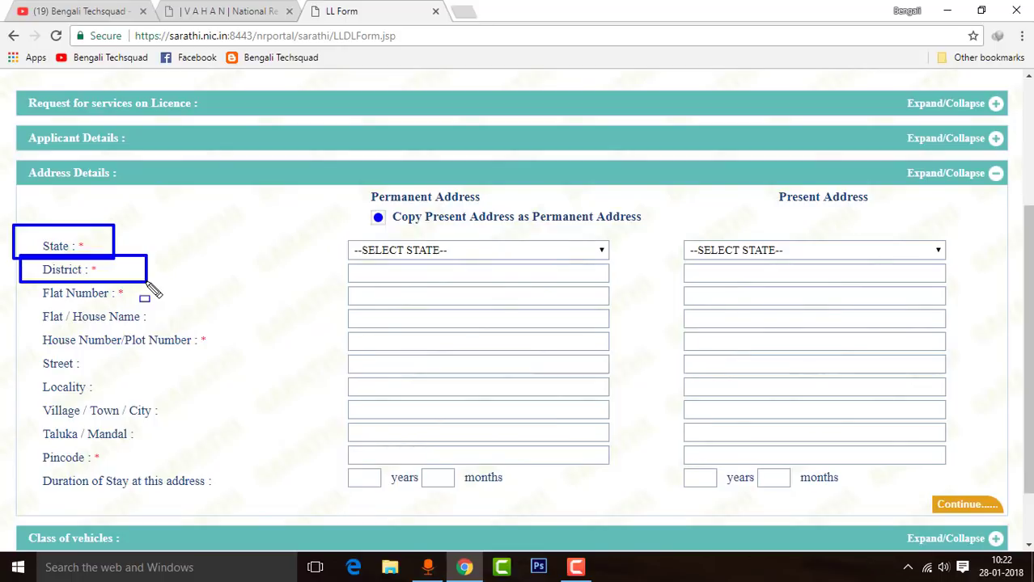
mouse_move(35, 280)
left_mouse_down()
mouse_move(109, 306)
mouse_move(160, 305)
left_mouse_up()
key("Escape")
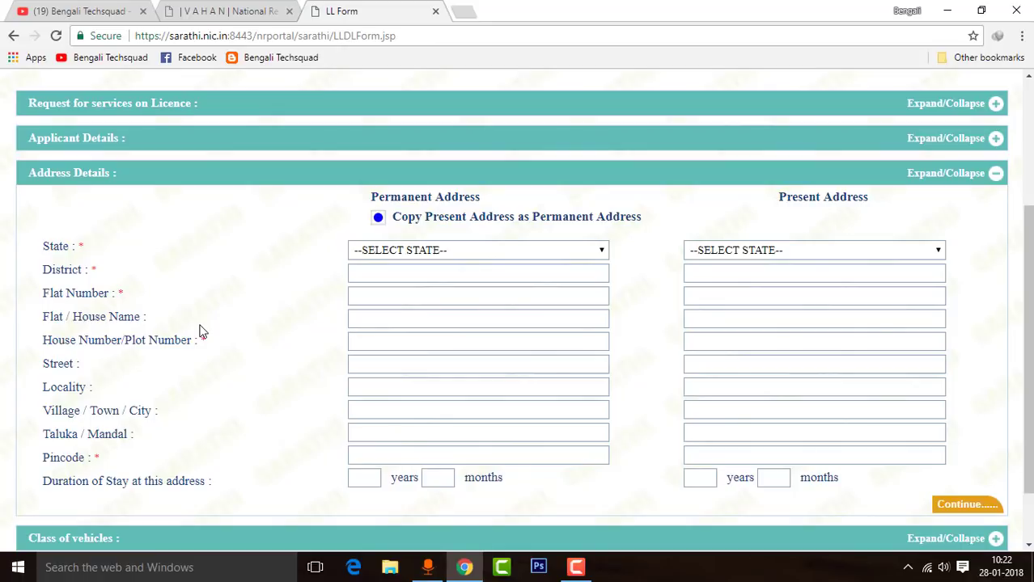
Put the cursor in the permanent address's Flat Number field and check the house name and house/plot number fields.
left_click(389, 296)
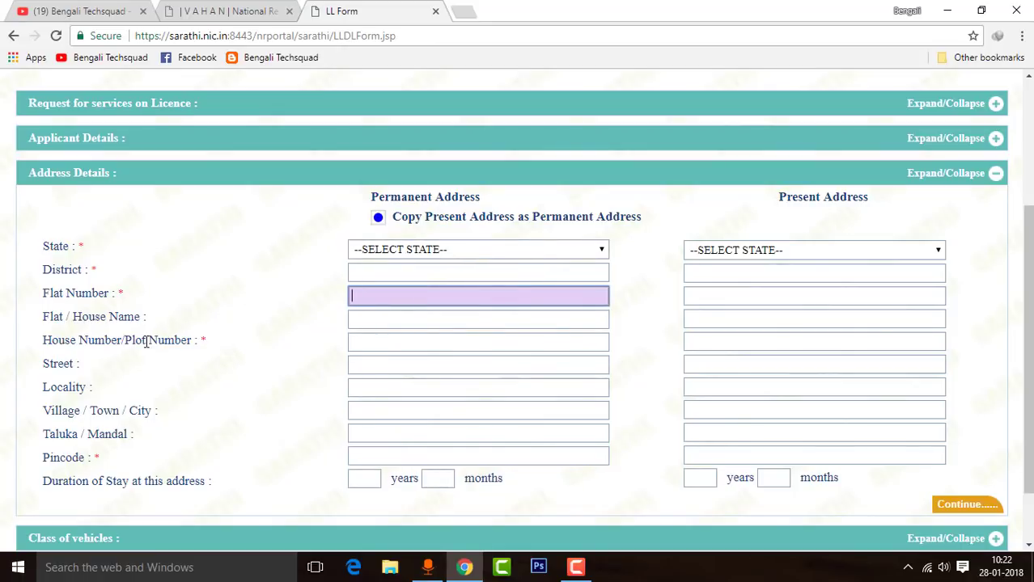
mouse_move(35, 323)
left_mouse_down()
mouse_move(162, 381)
mouse_move(260, 368)
left_mouse_up()
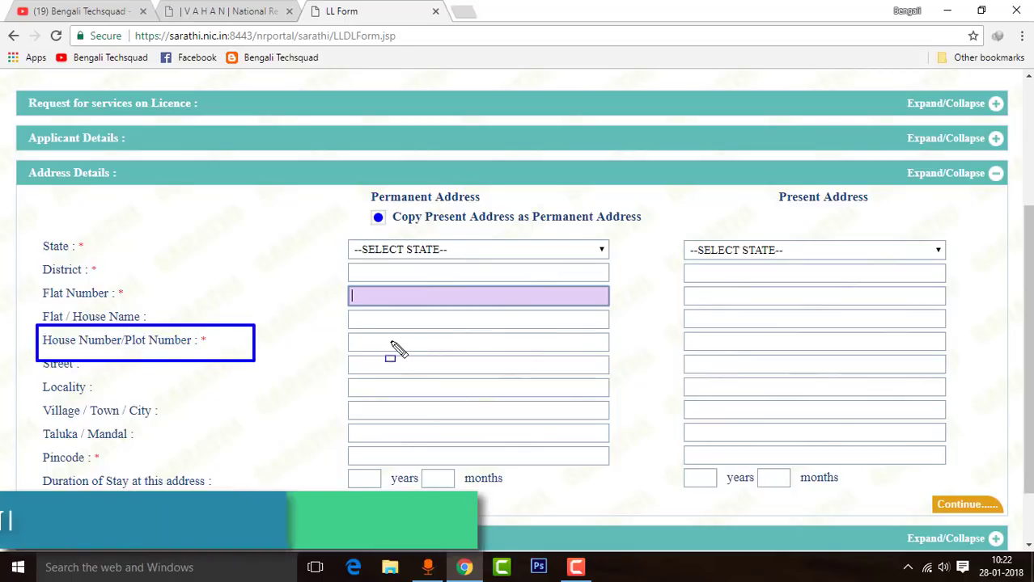
left_click_drag(35, 301, 219, 331)
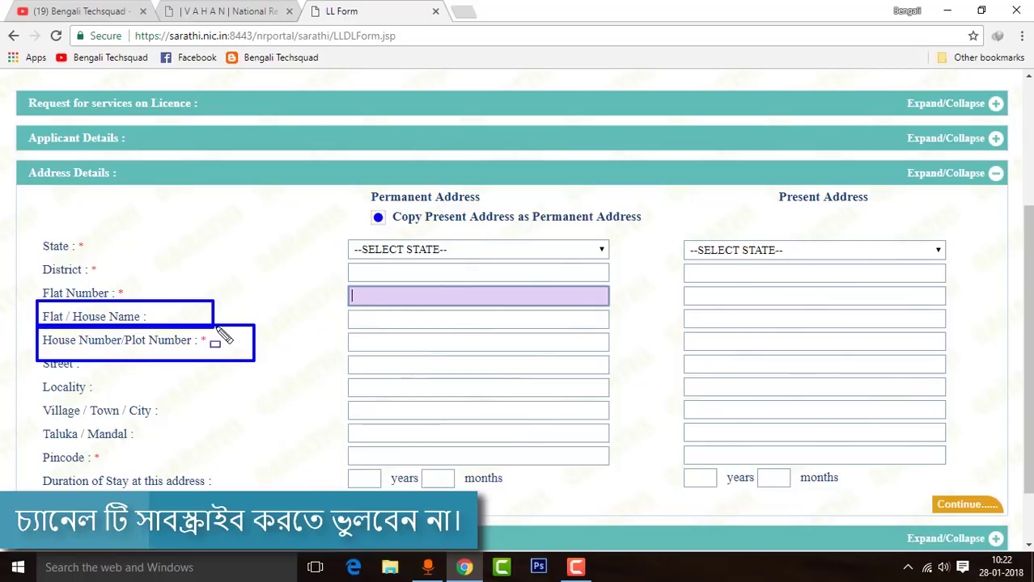
key("Escape")
Review the remaining address fields, from Street, Locality, Village / Town / City and Taluka / Mandal to Duration of Stay.
left_click_drag(30, 348, 121, 380)
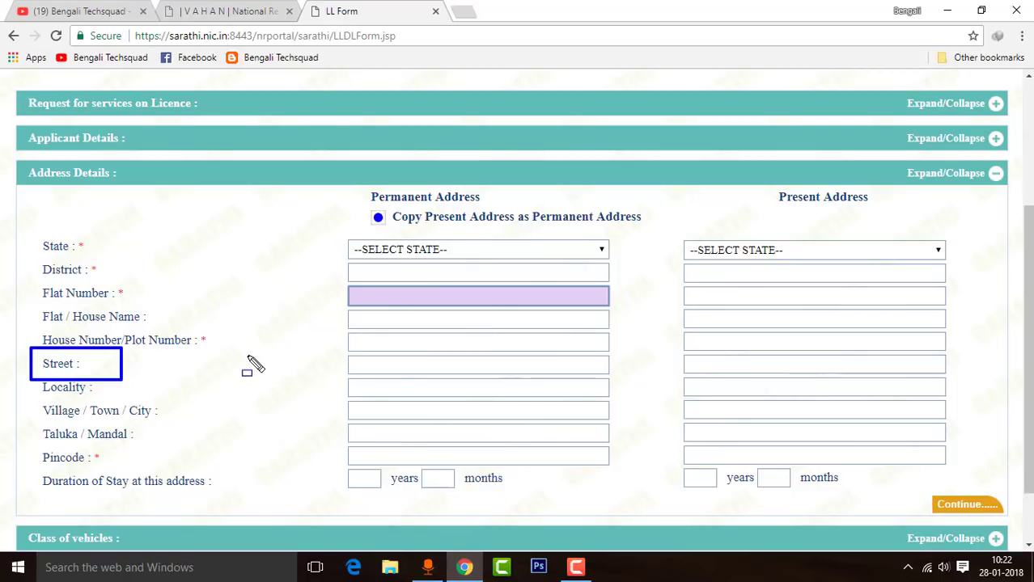
mouse_move(32, 365)
left_mouse_down()
mouse_move(113, 399)
mouse_move(149, 396)
left_mouse_up()
mouse_move(33, 395)
left_mouse_down()
mouse_move(194, 426)
mouse_move(225, 420)
left_mouse_up()
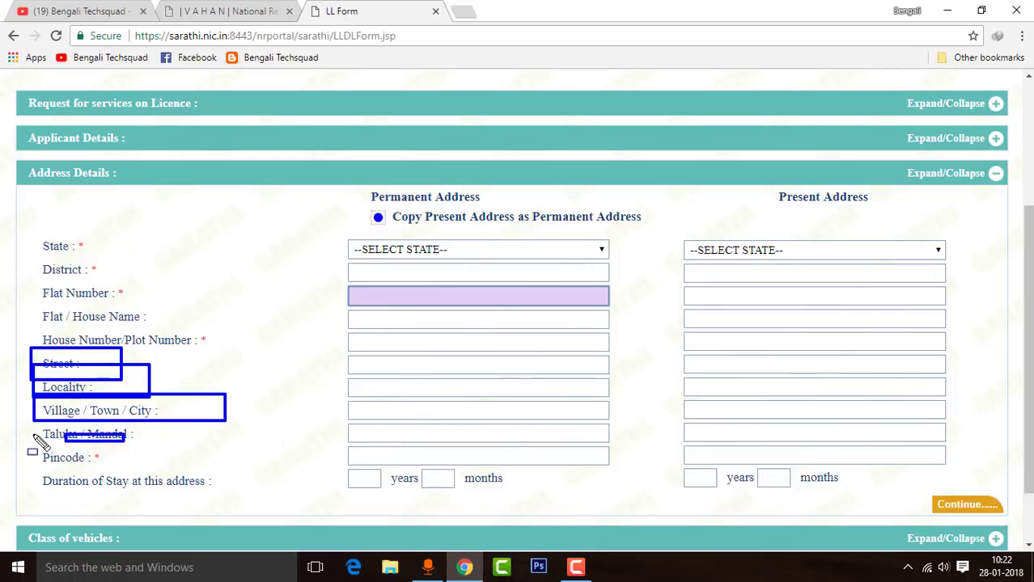
key("Escape")
key("ctrl+shift+d")
left_click_drag(39, 422, 150, 444)
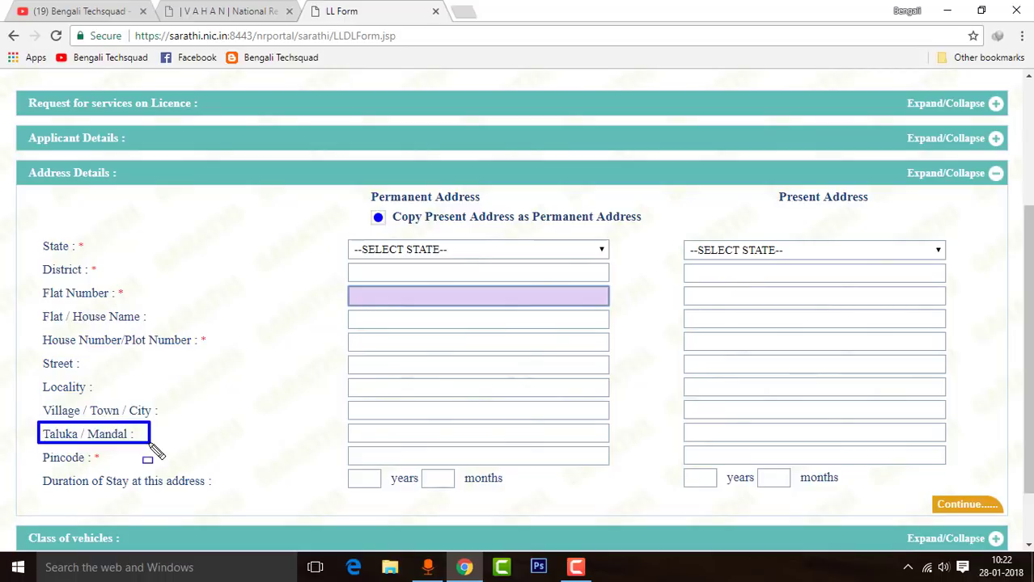
key("Escape")
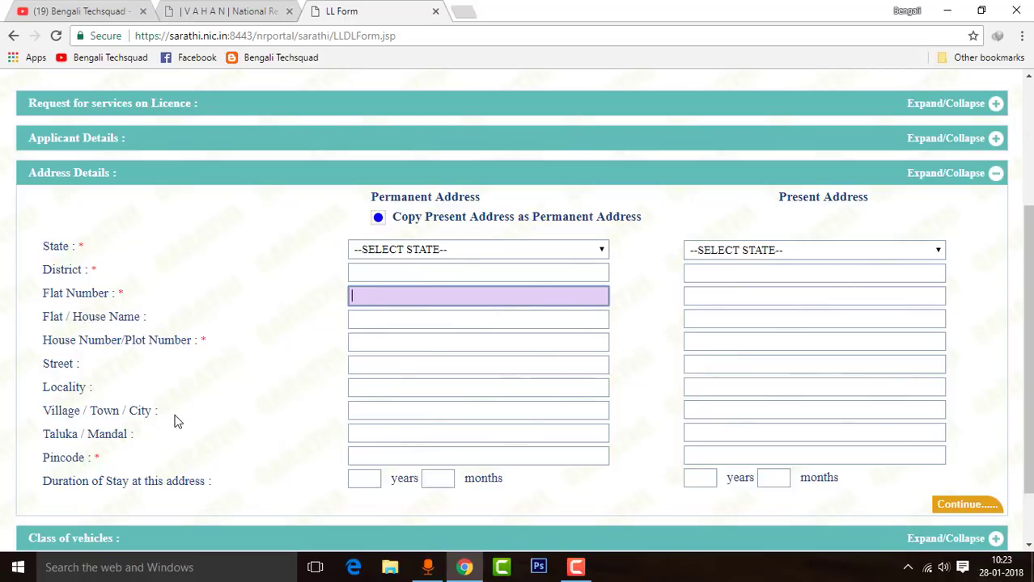
left_click_drag(27, 468, 243, 503)
left_click_drag(314, 218, 625, 495)
Select MOTOR CYCLE WITH GEAR (NON TRANSPORT)(MCWG) as the class of vehicle and continue to the Documents section.
scroll(623, 445, "down", 2)
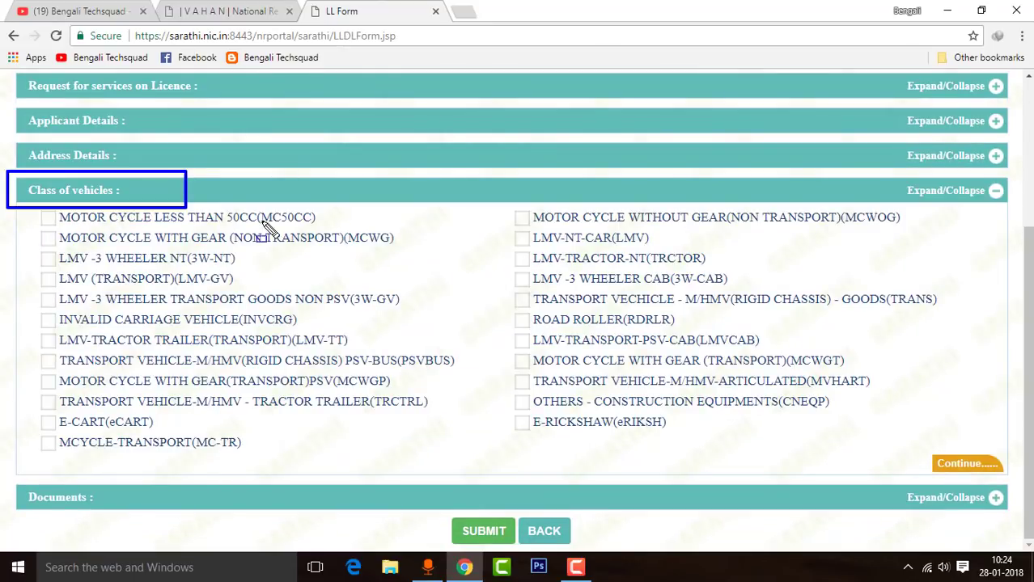
key("Escape")
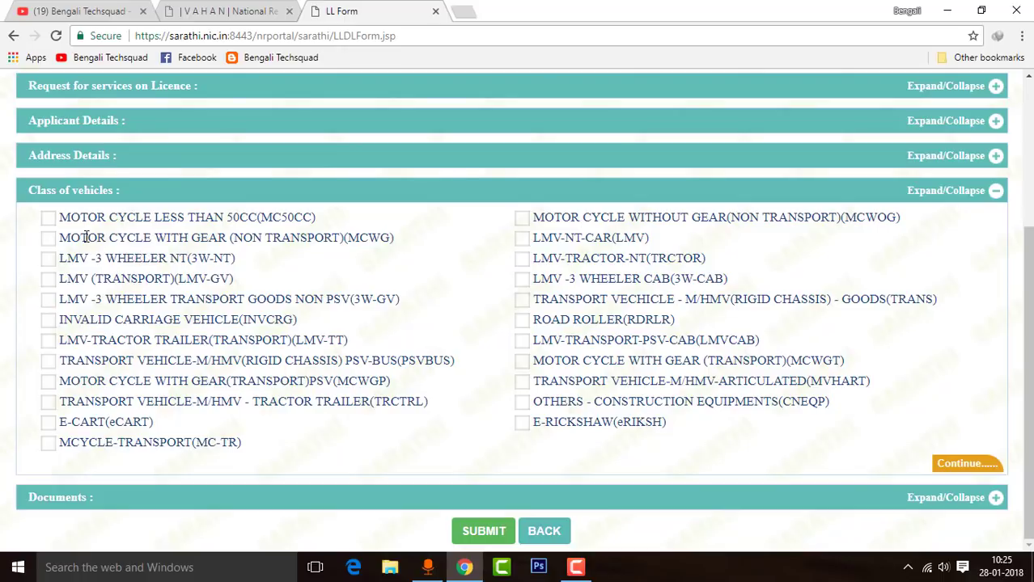
left_click(47, 240)
left_click(967, 463)
Examine the Documents section of the licence form: the Documents List, the Proofs List, how enclosures are added, and the five YES/NO declarations.
scroll(971, 393, "down", 2)
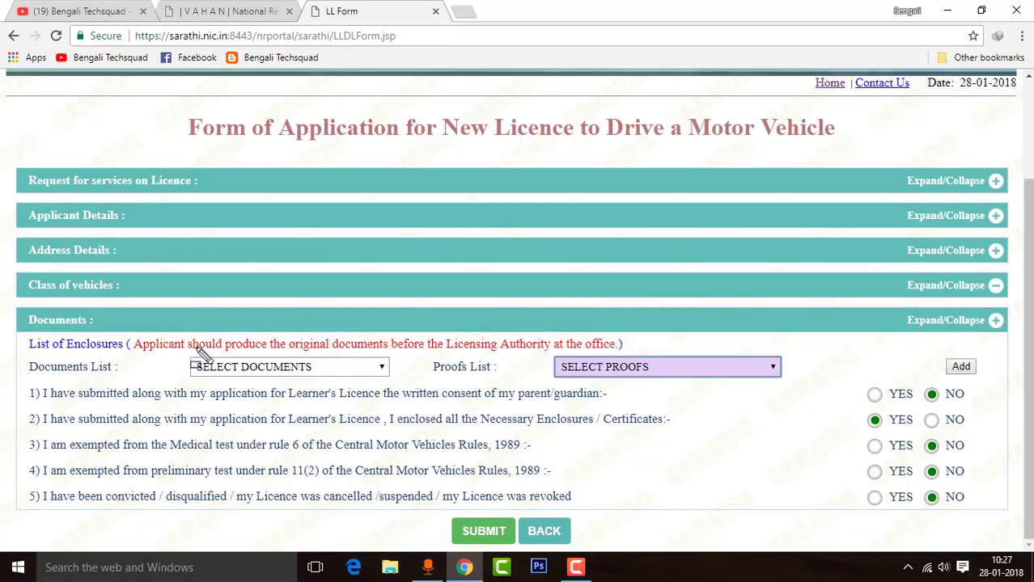
left_click_drag(158, 334, 434, 386)
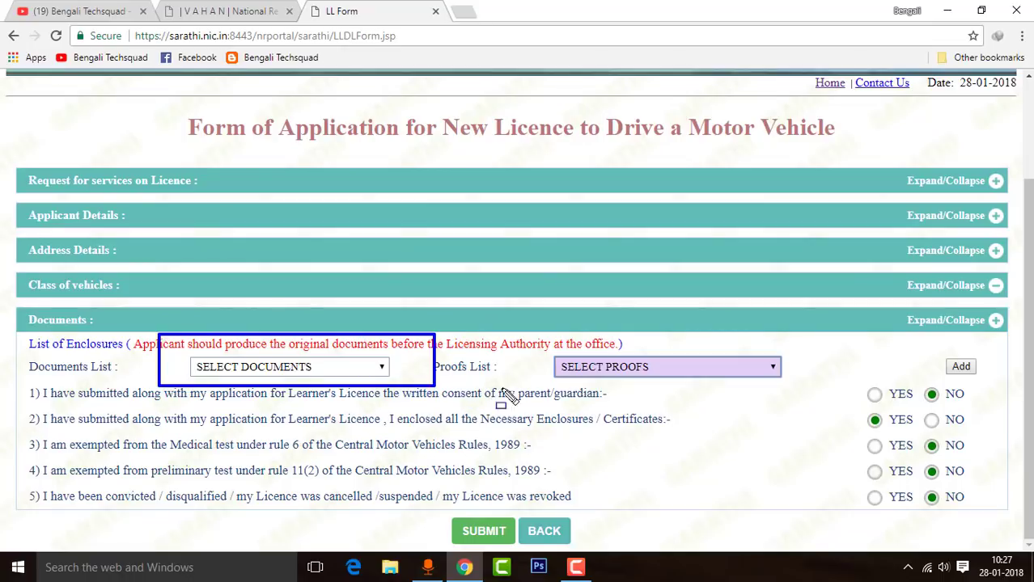
left_click_drag(524, 338, 829, 397)
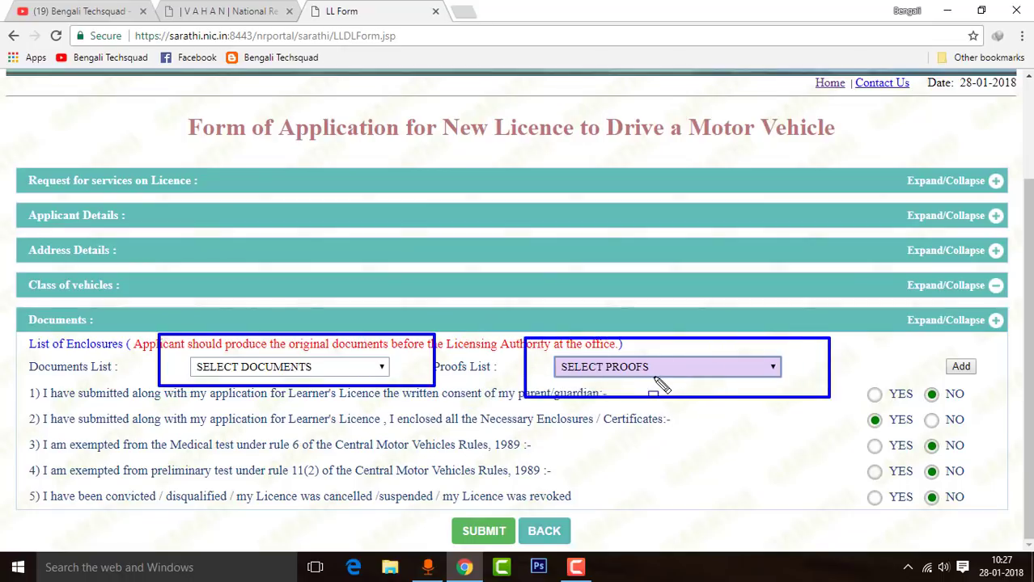
key("Escape")
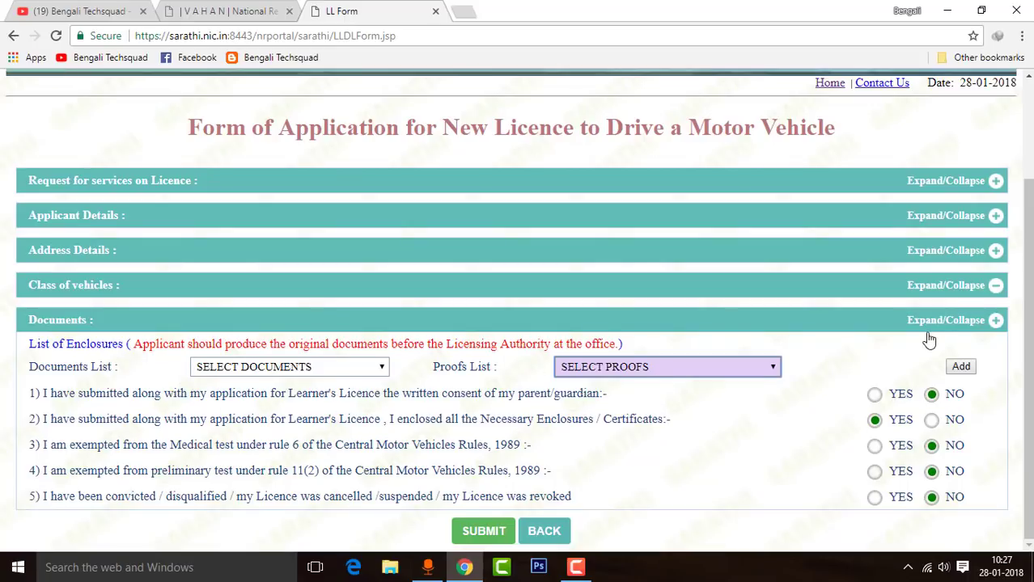
mouse_move(927, 339)
left_mouse_down()
mouse_move(1031, 420)
mouse_move(994, 384)
left_mouse_up()
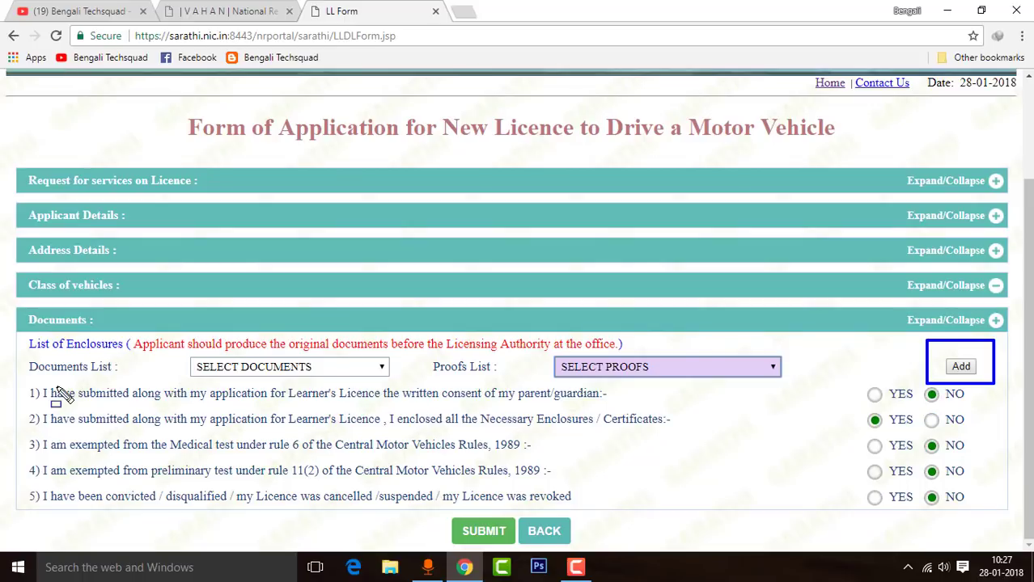
mouse_move(18, 377)
left_mouse_down()
mouse_move(244, 509)
mouse_move(686, 511)
left_mouse_up()
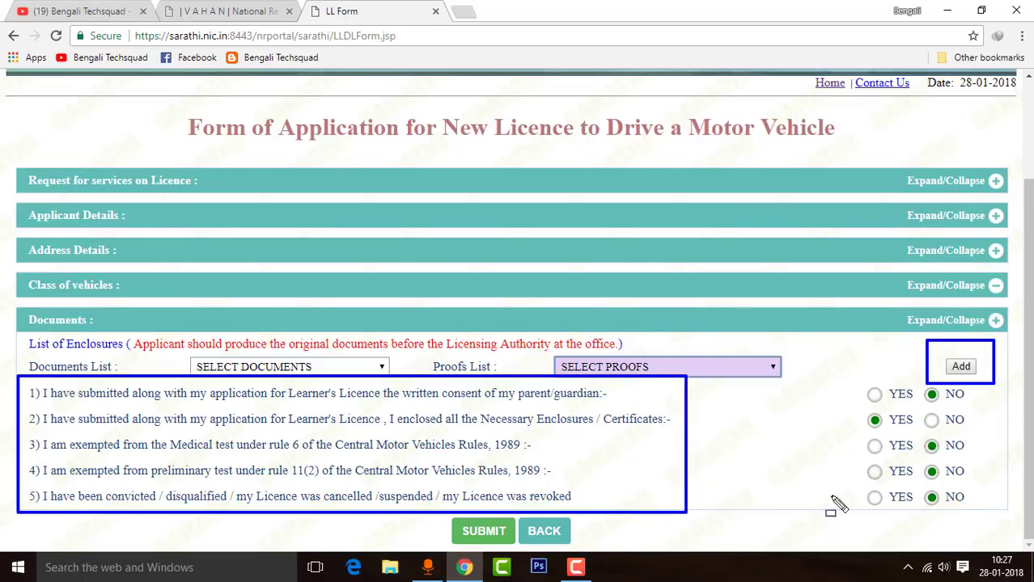
key("Escape")
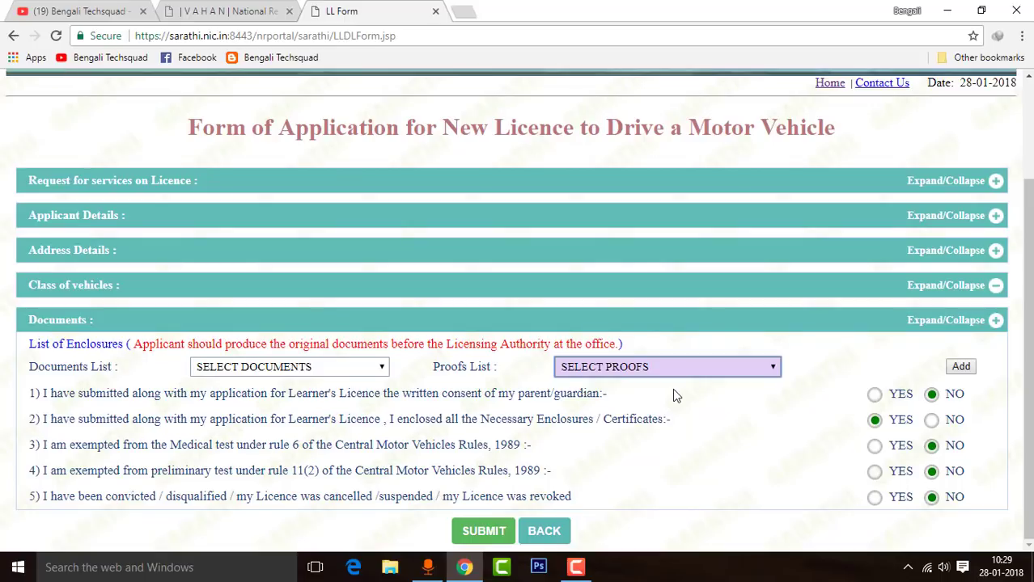
Switch to the open Bengali Techsquad YouTube channel page and look at its subscribe option.
left_click(67, 8)
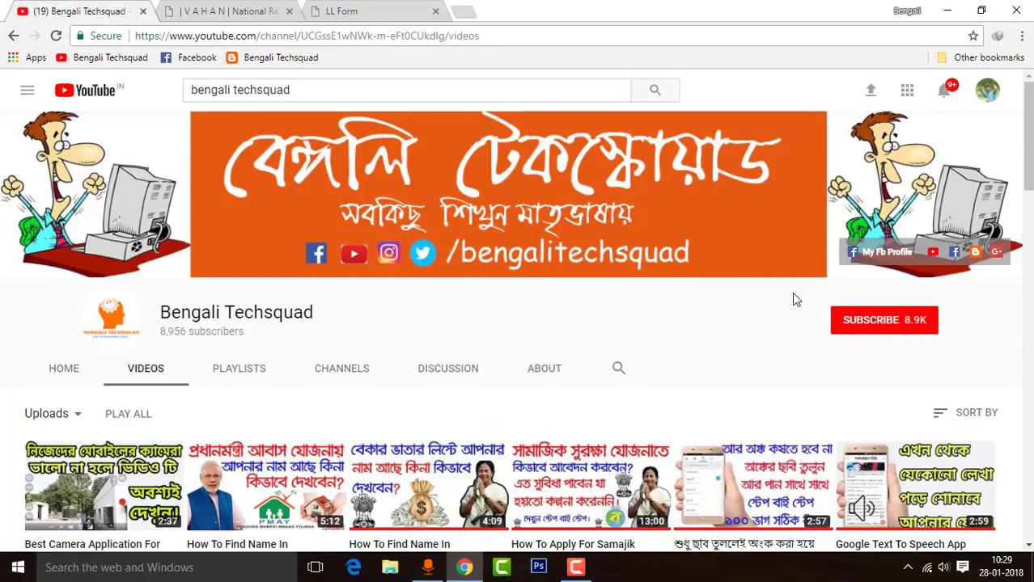
left_click_drag(792, 287, 978, 363)
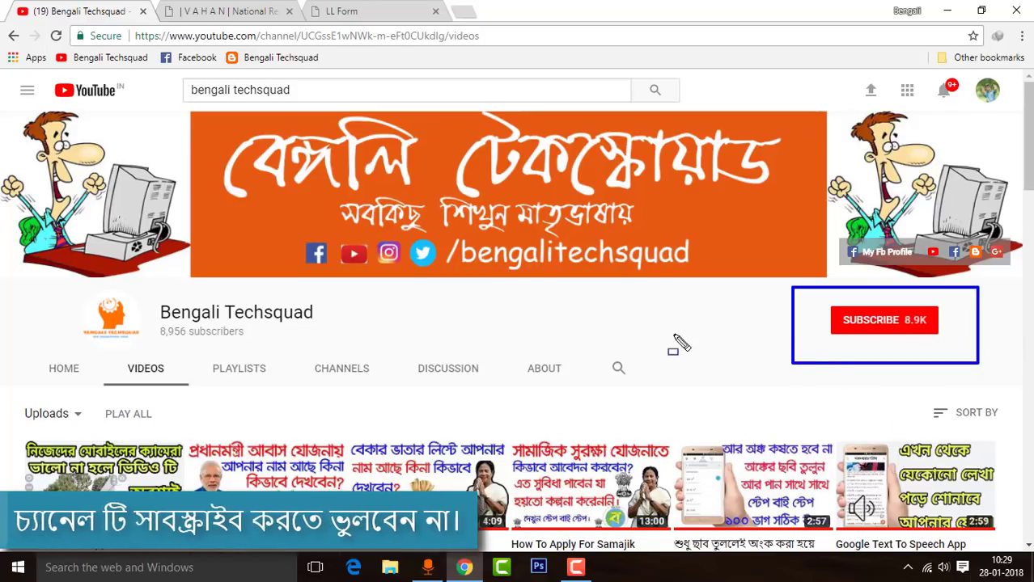
key("Escape")
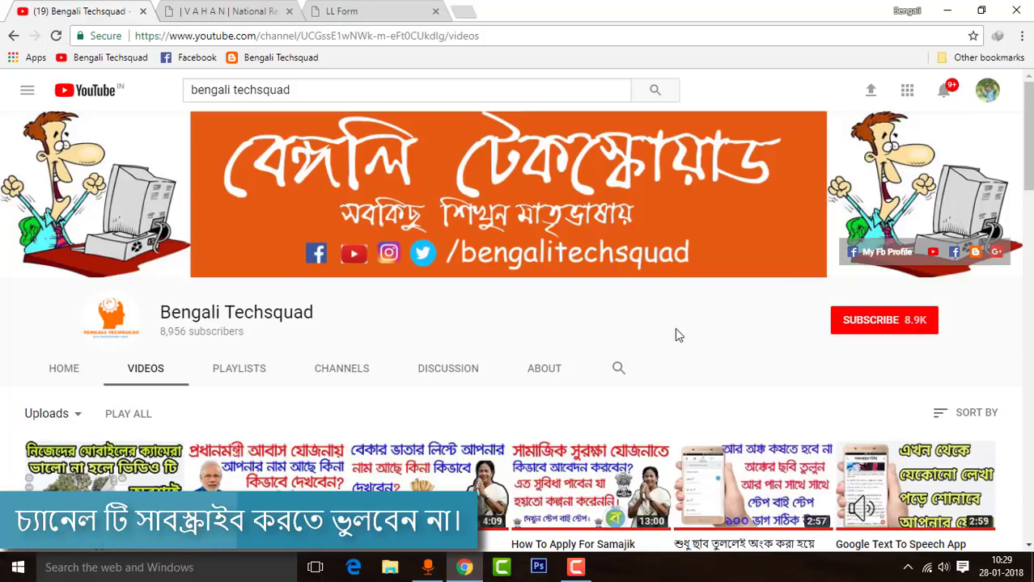